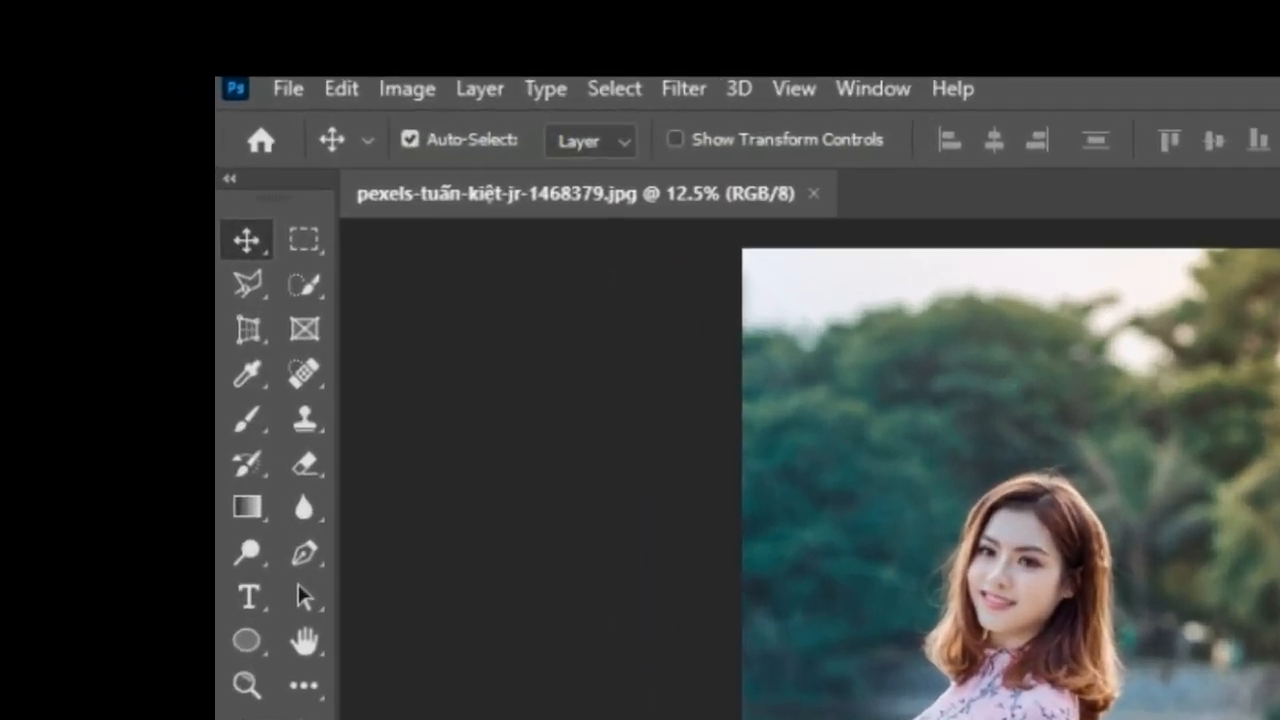
- Select the woman with Select Subject and add a layer mask to the Background layer to remove the scenery
right_click(191, 193)
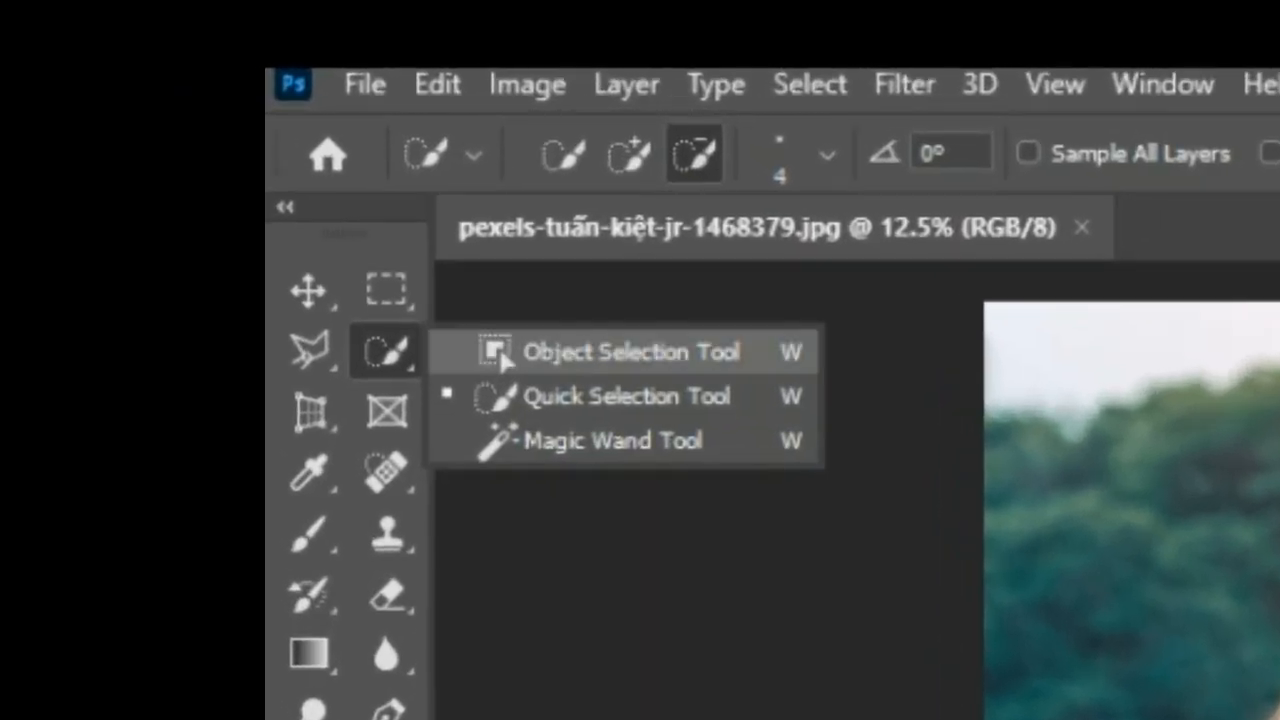
left_click(577, 370)
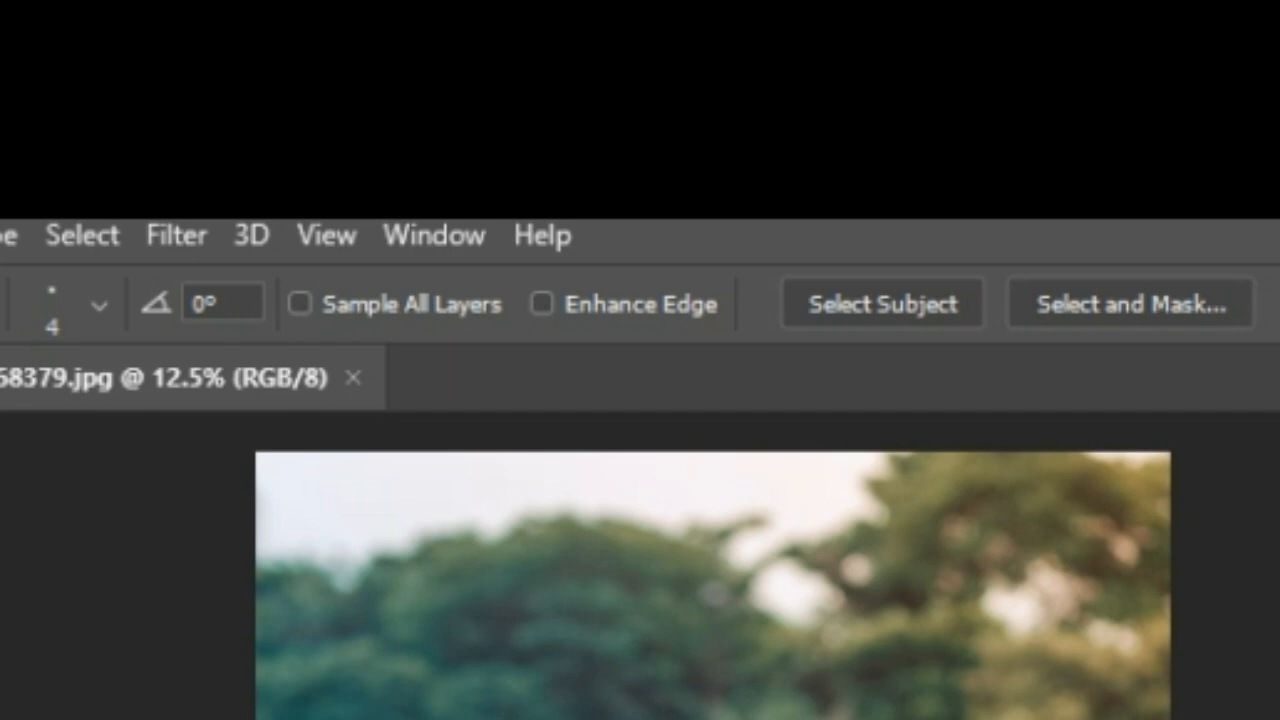
left_click(883, 304)
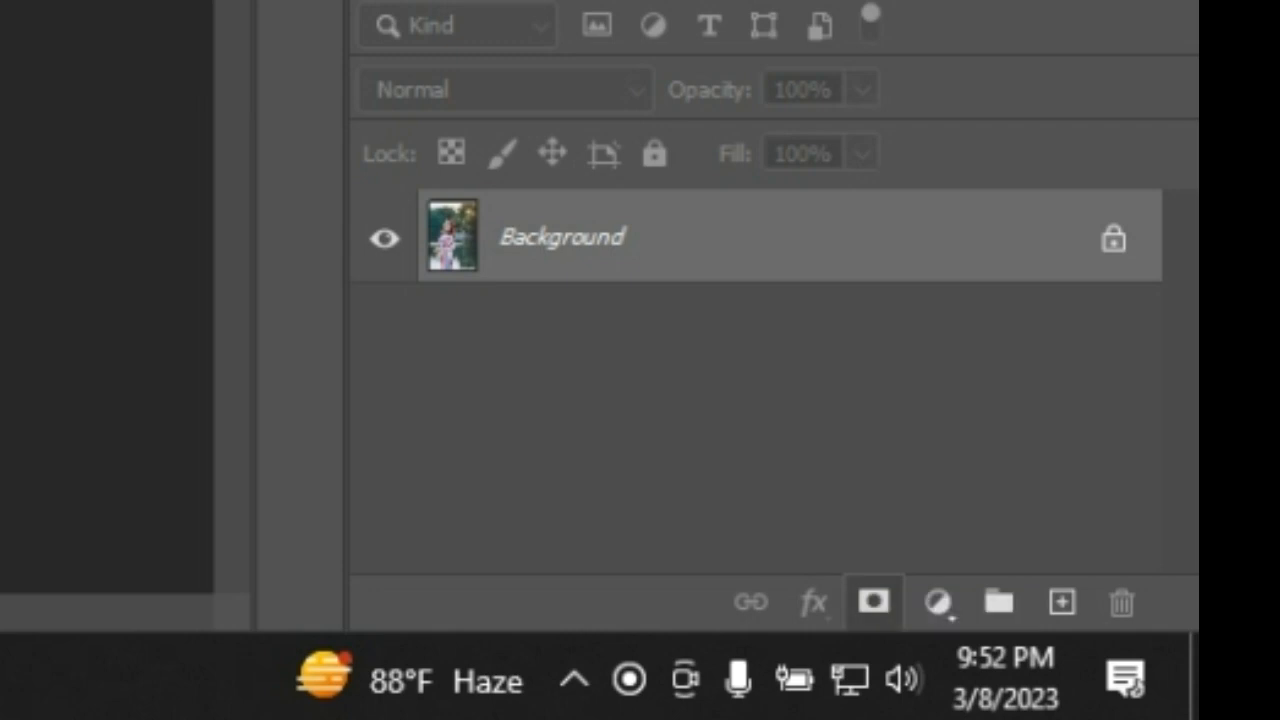
left_click(873, 601)
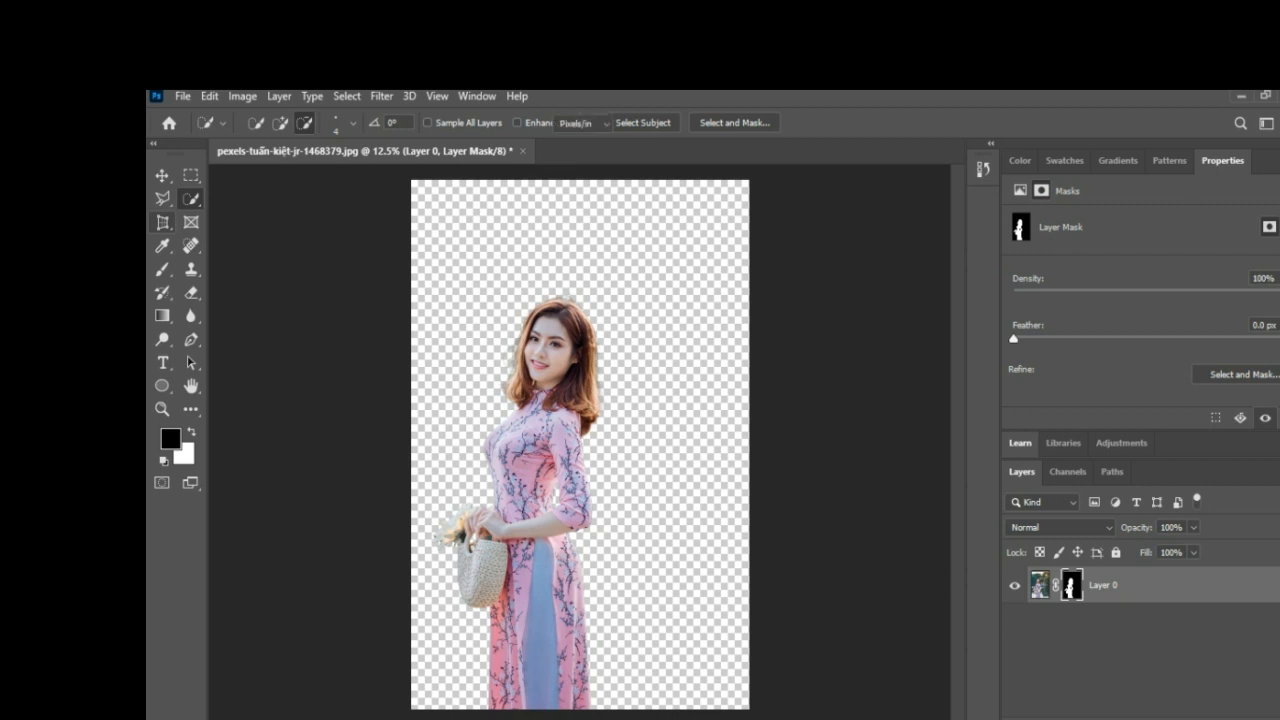
- Crop the image to the woman's head and upper body with the Perspective Crop Tool, about 2600 × 2050 px
left_click(162, 222)
left_click(231, 222)
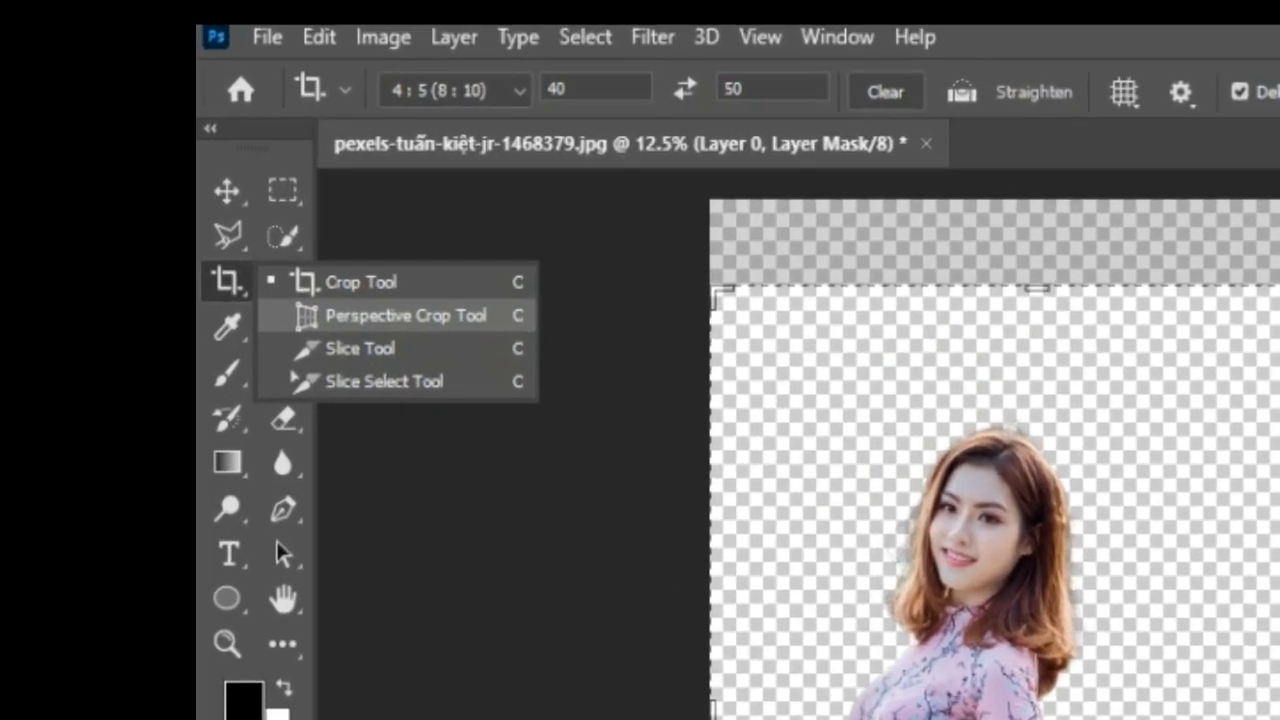
left_click(400, 315)
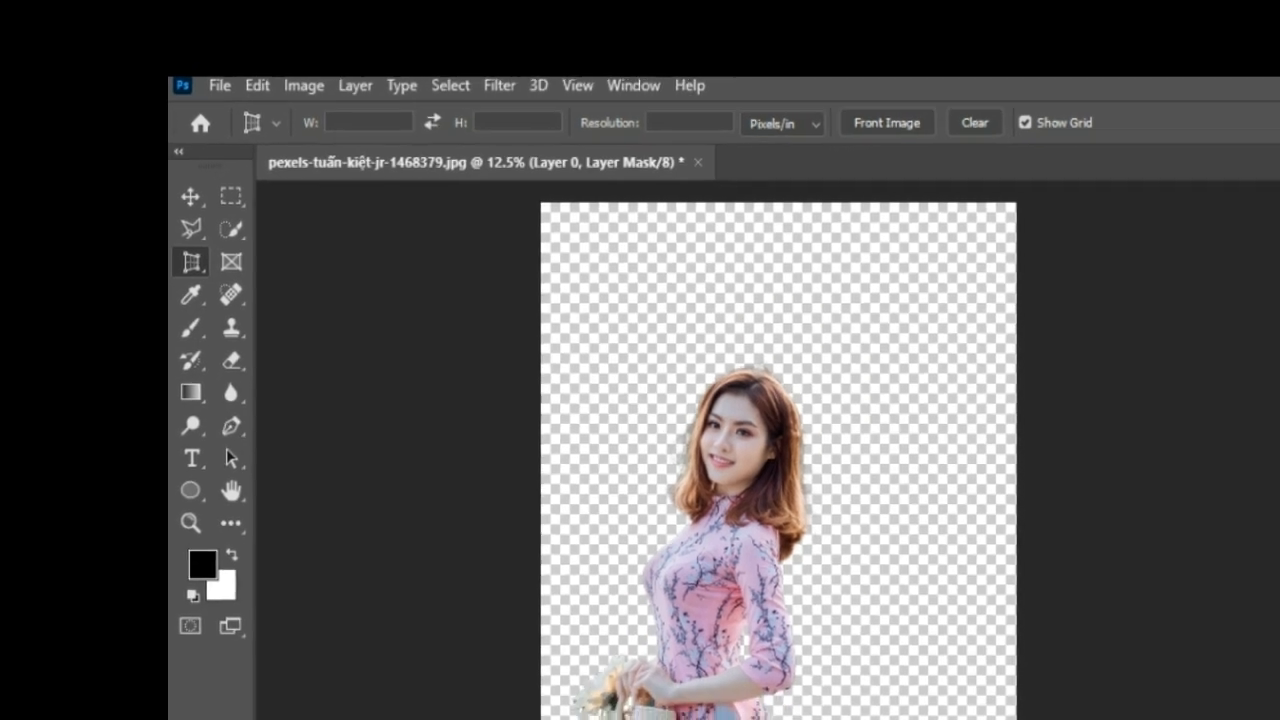
left_click_drag(470, 314, 774, 580)
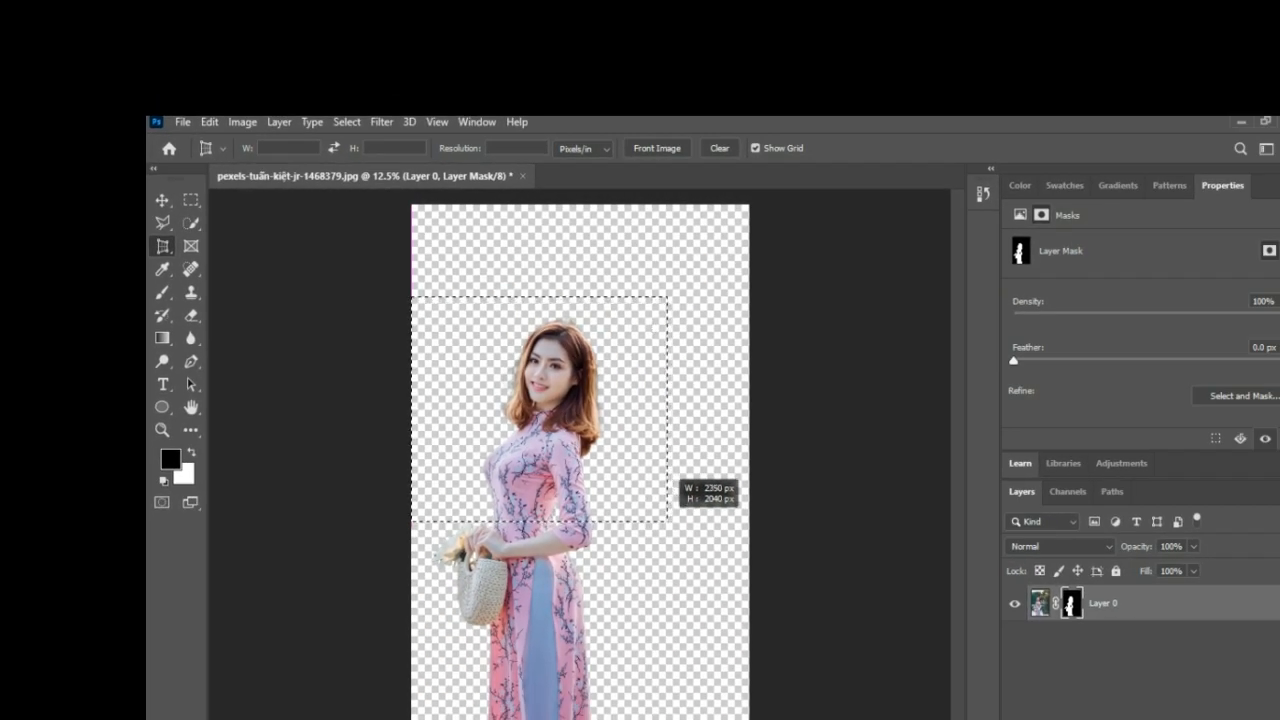
left_click_drag(667, 521, 691, 522)
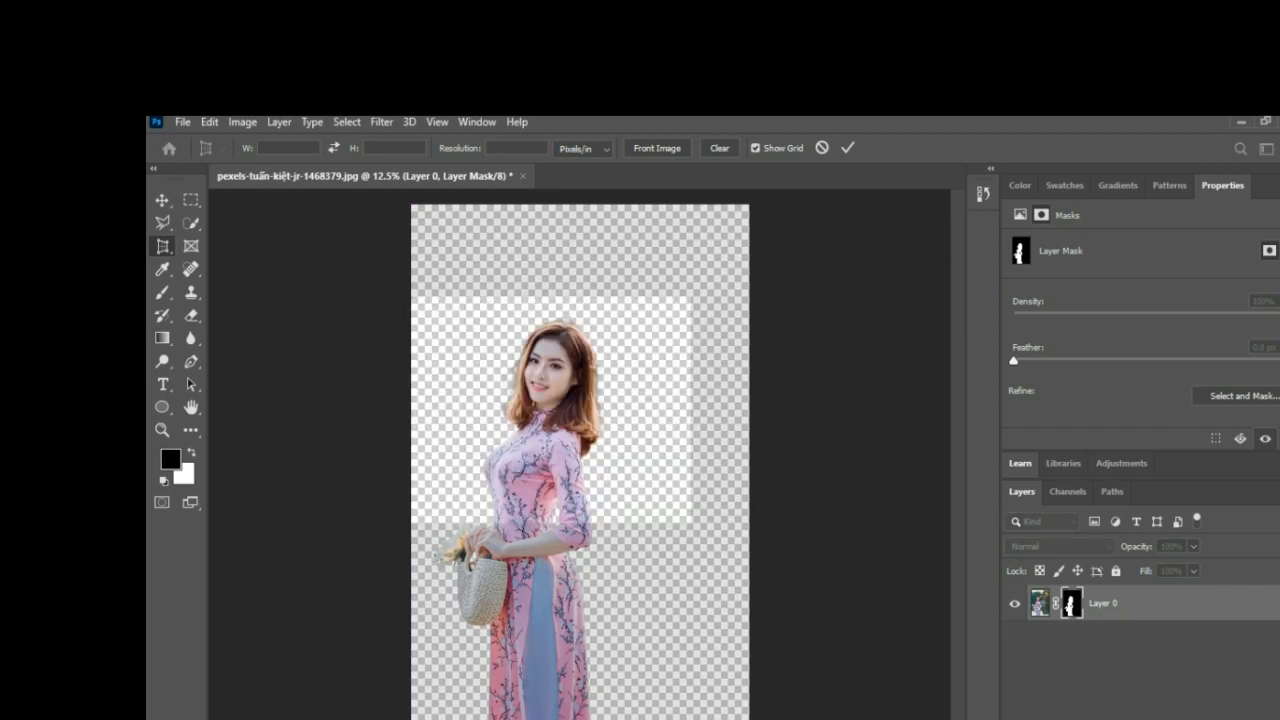
key("Return")
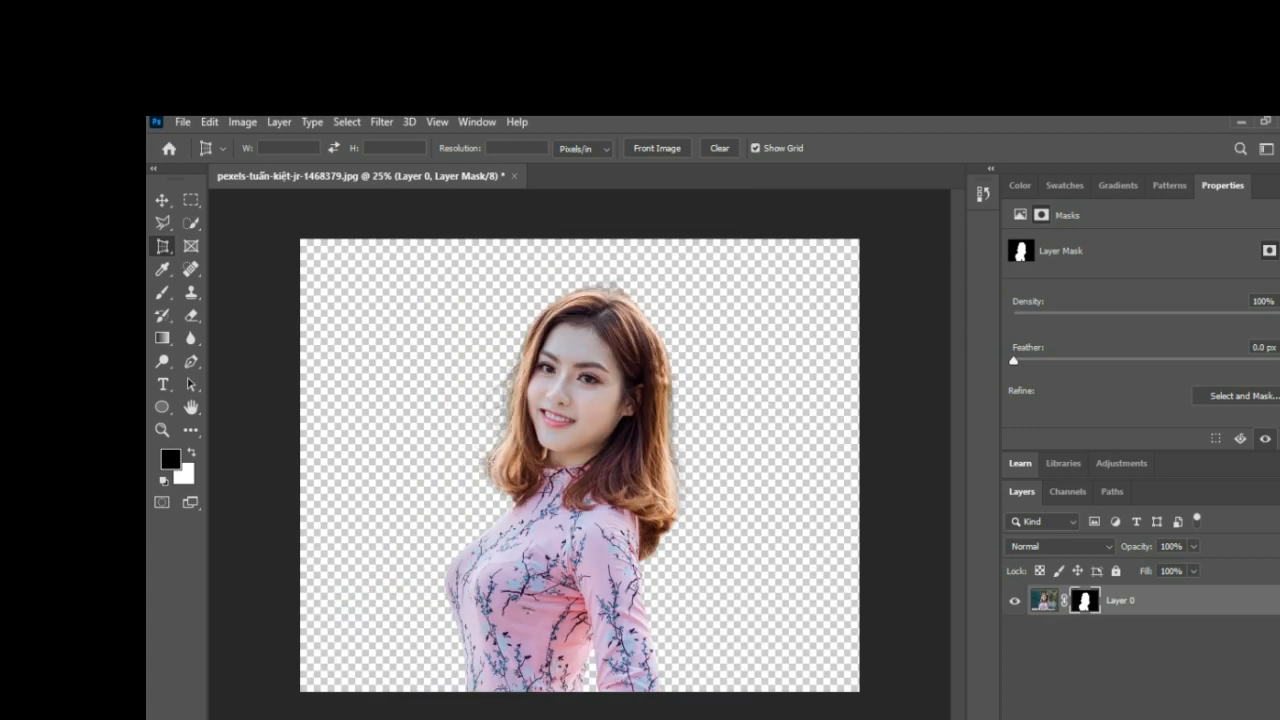
- Convert the masked layer to a smart object and open the Oil Paint filter for it
right_click(1118, 600)
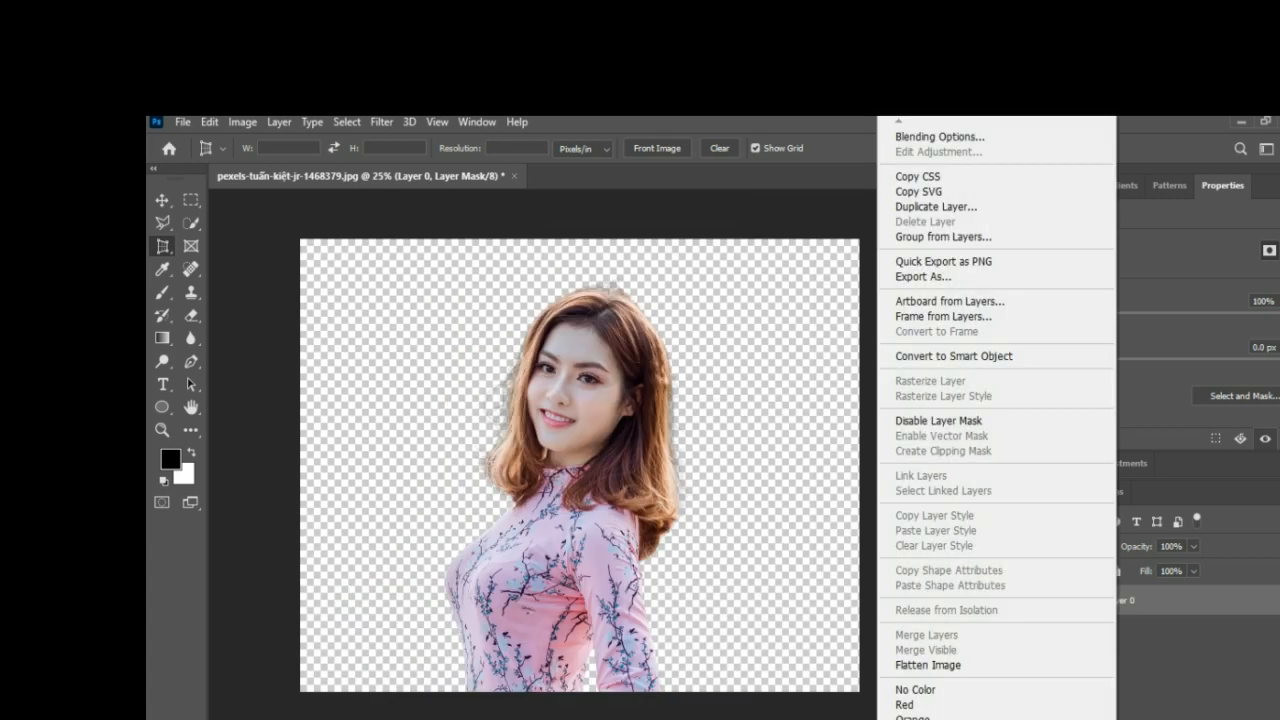
left_click(954, 356)
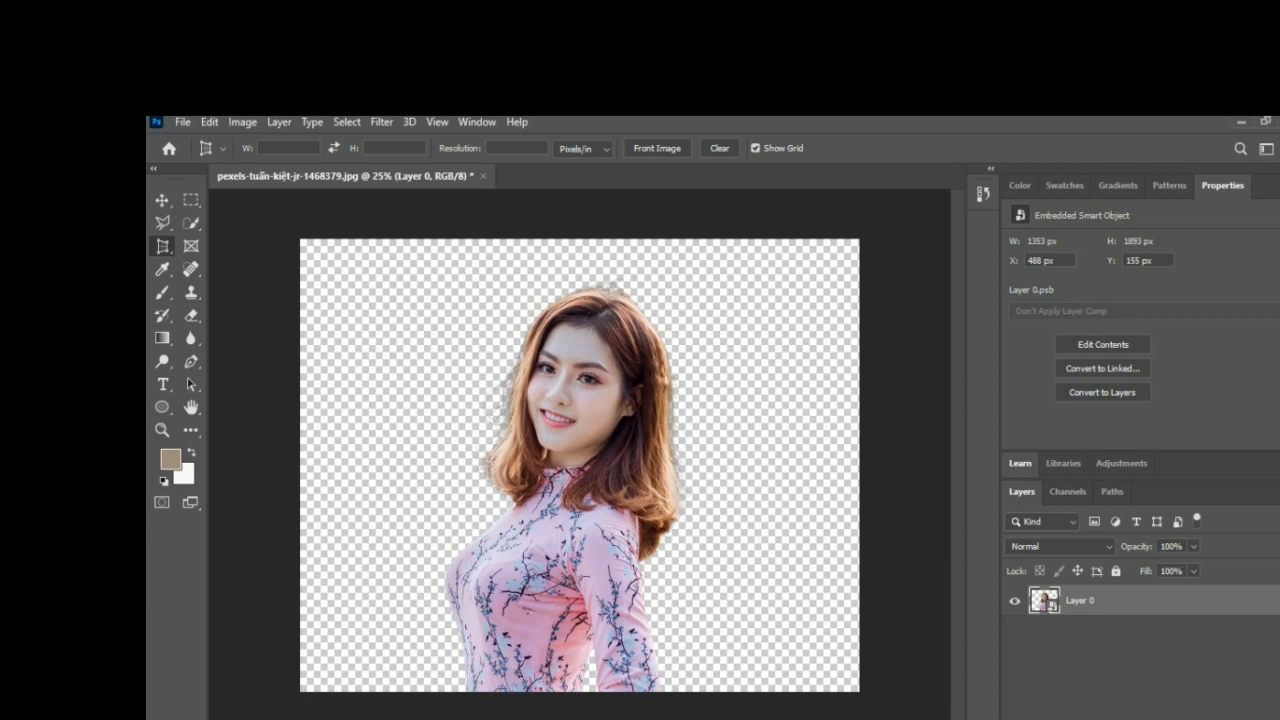
left_click(381, 122)
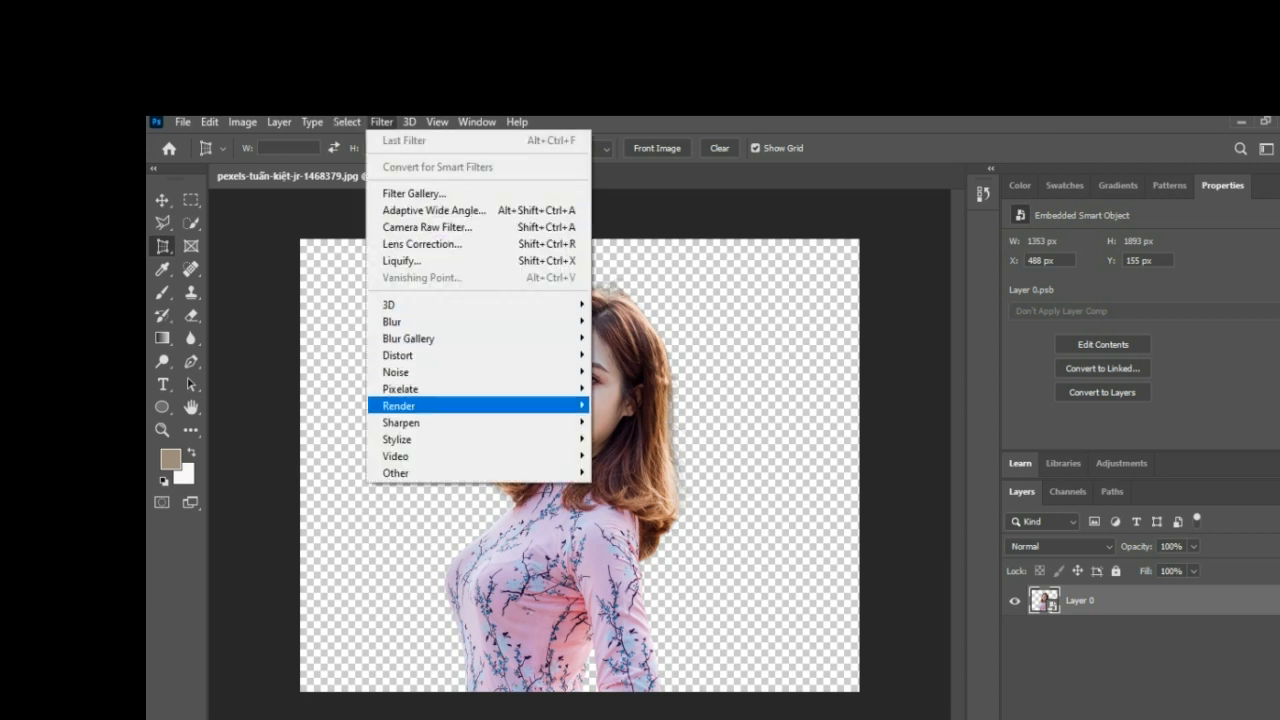
mouse_move(420, 439)
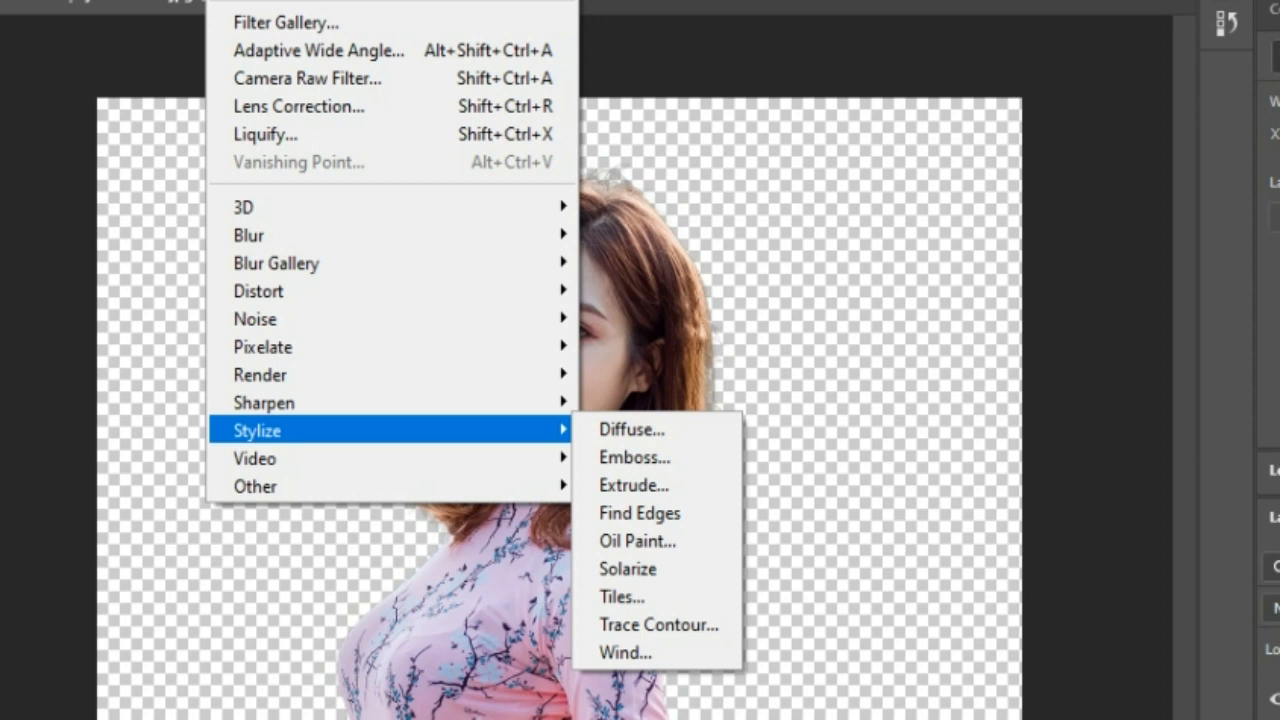
left_click(637, 540)
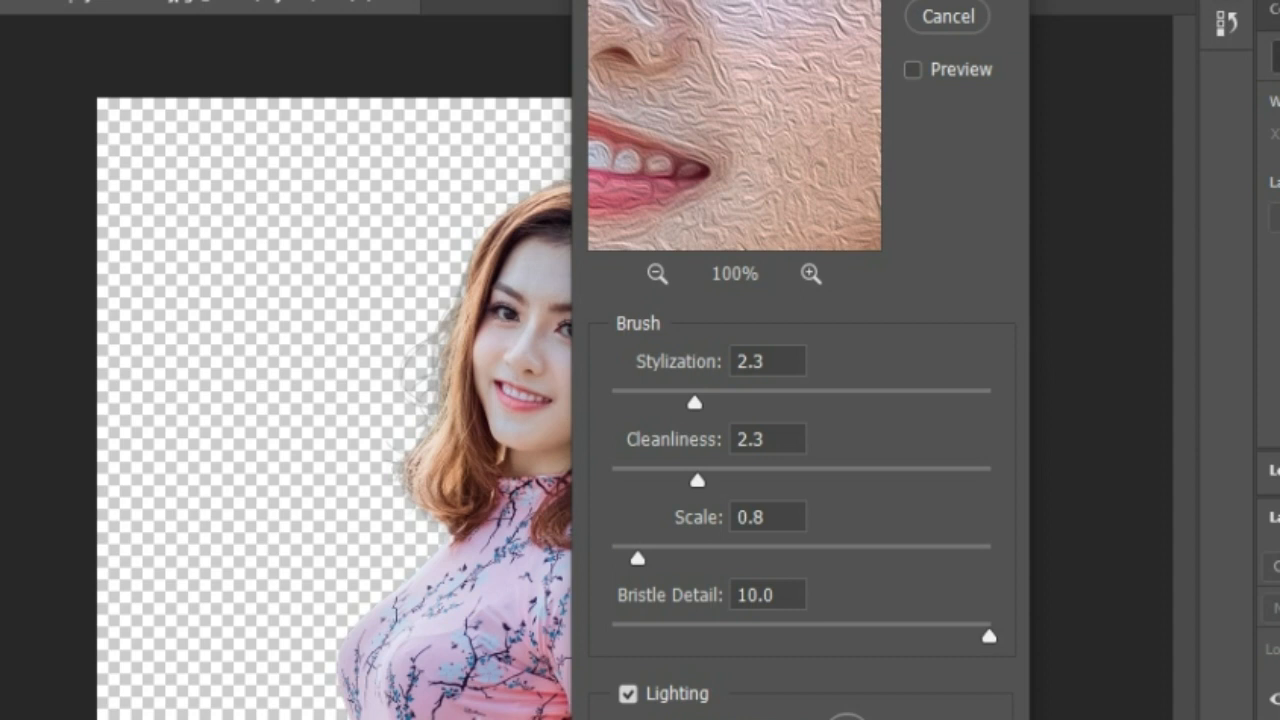
- Apply Oil Paint with Stylization 5, Cleanliness 3, Scale 0.1, Bristle Detail 0 and Lighting turned off
key("Tab")
type("5")
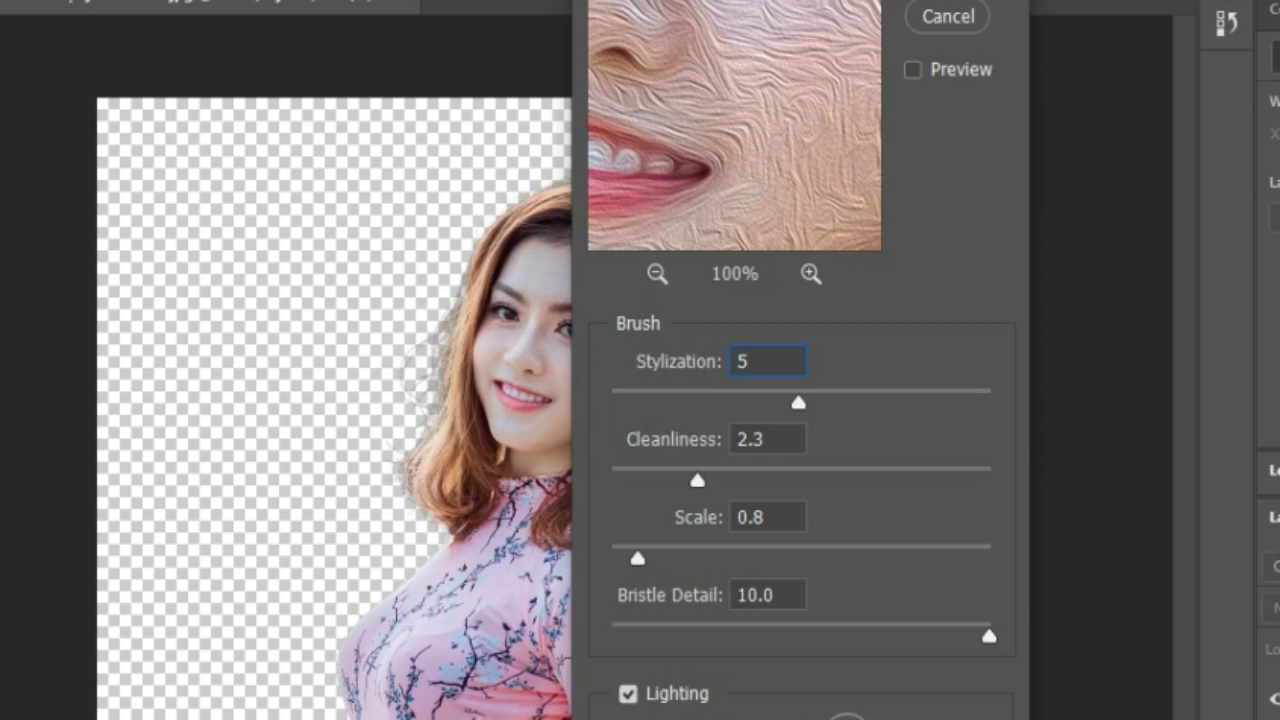
key("Tab")
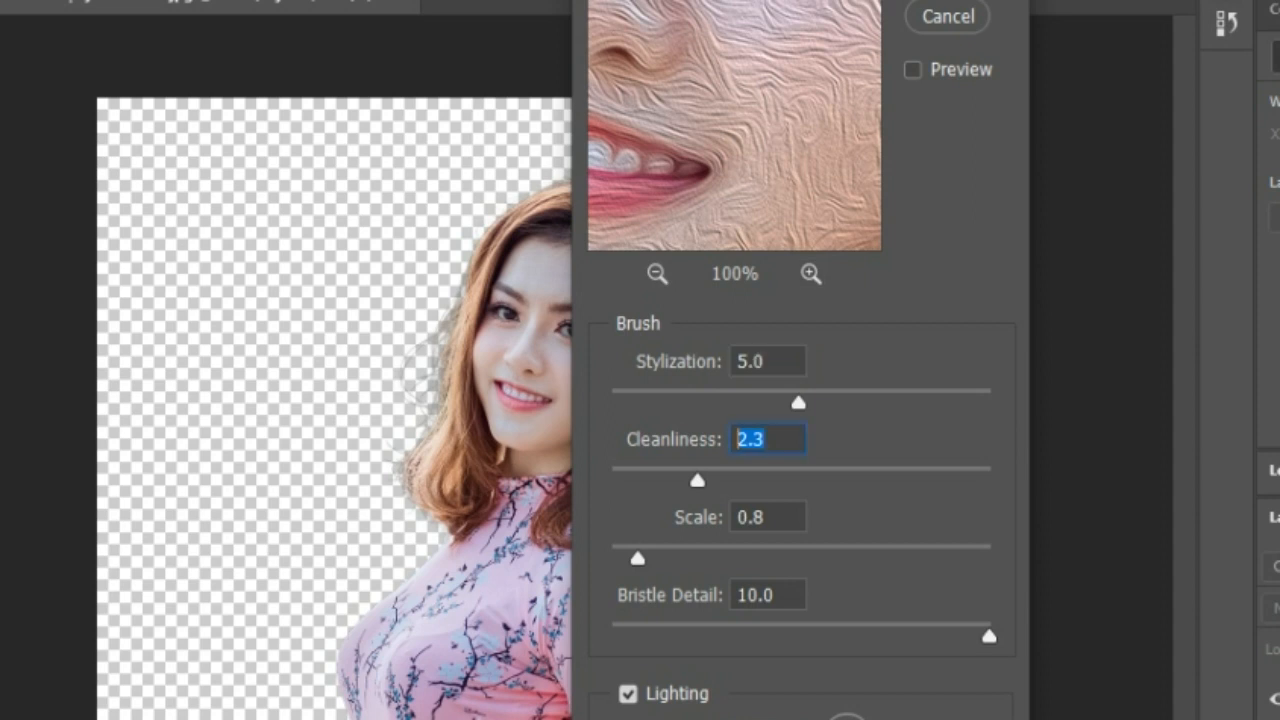
type("3")
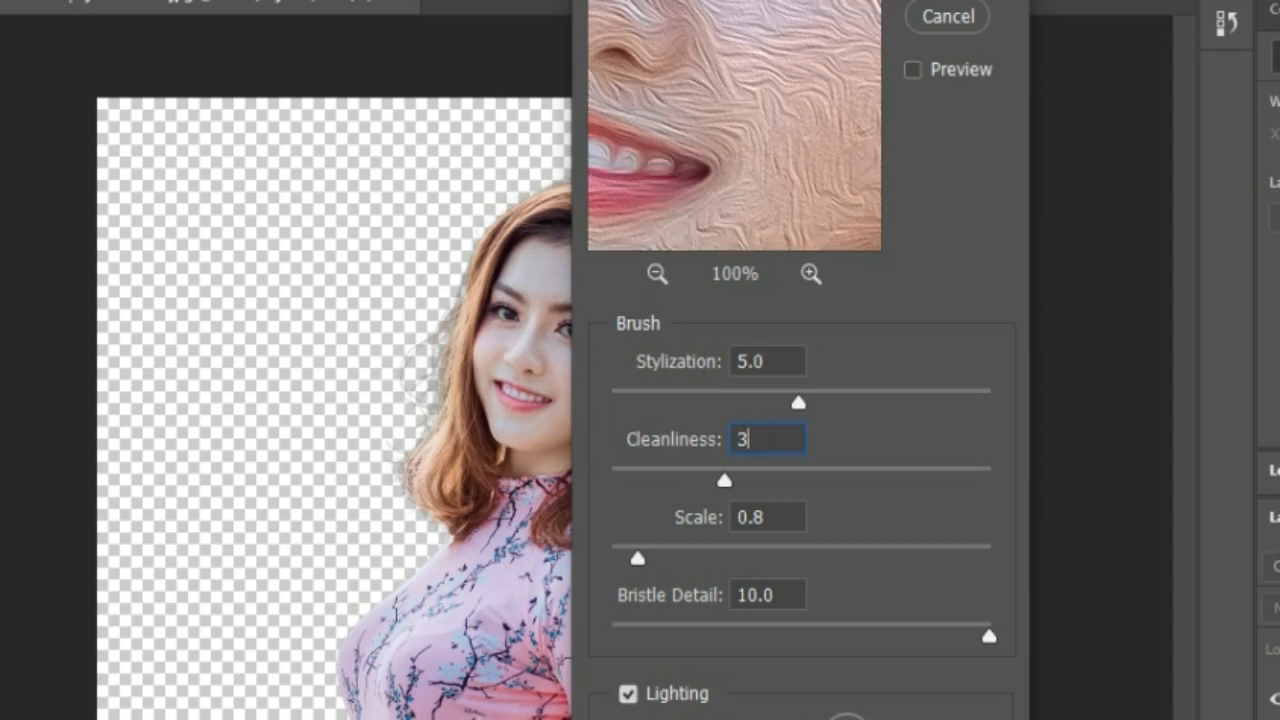
key("Tab")
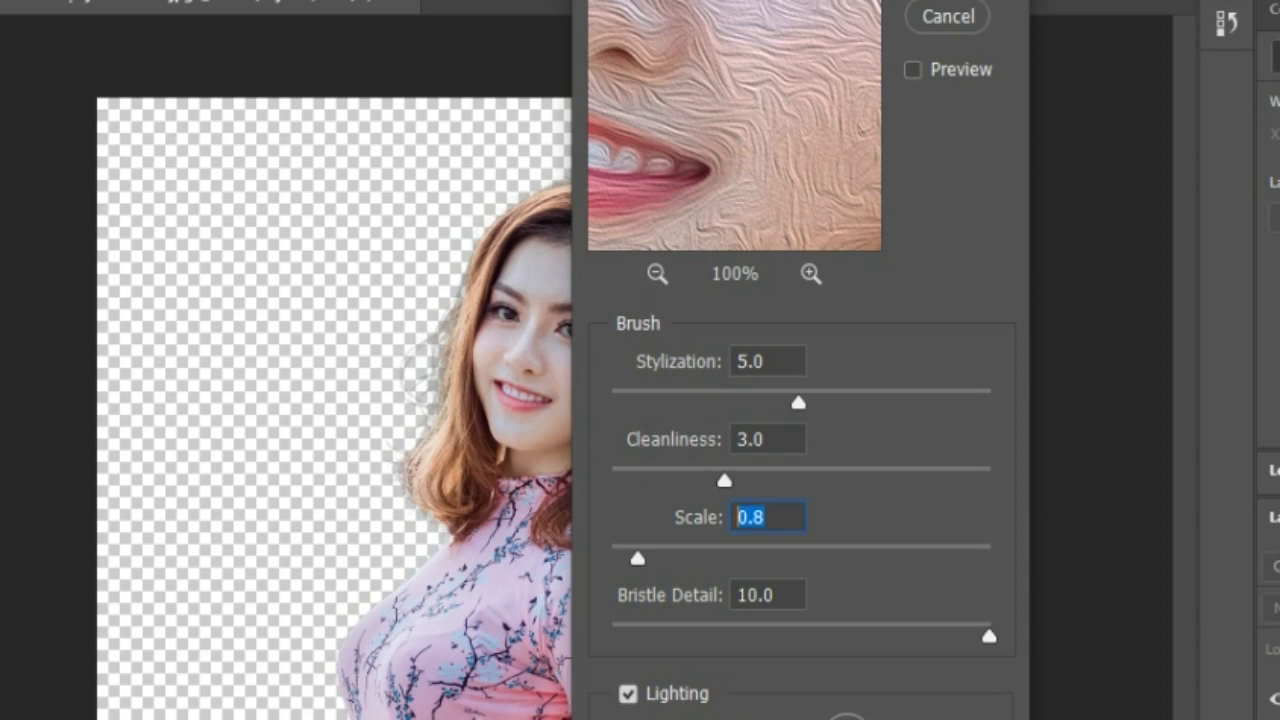
type("0.1")
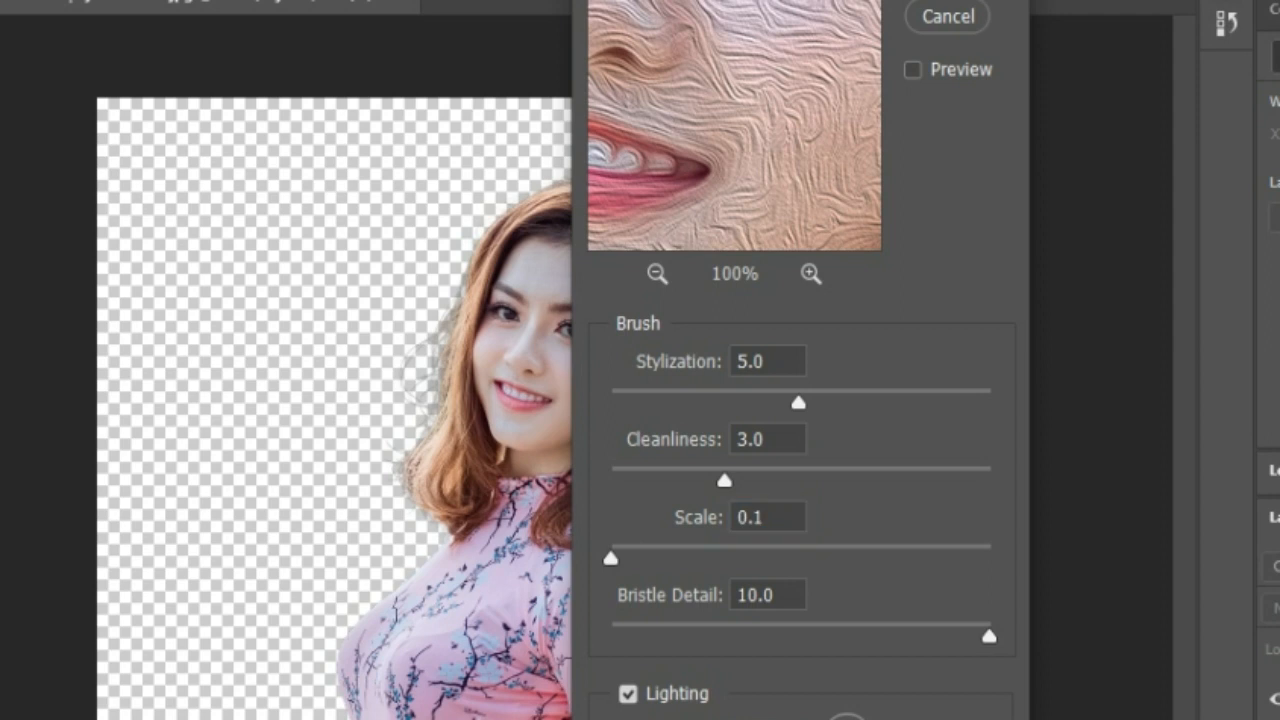
key("Tab")
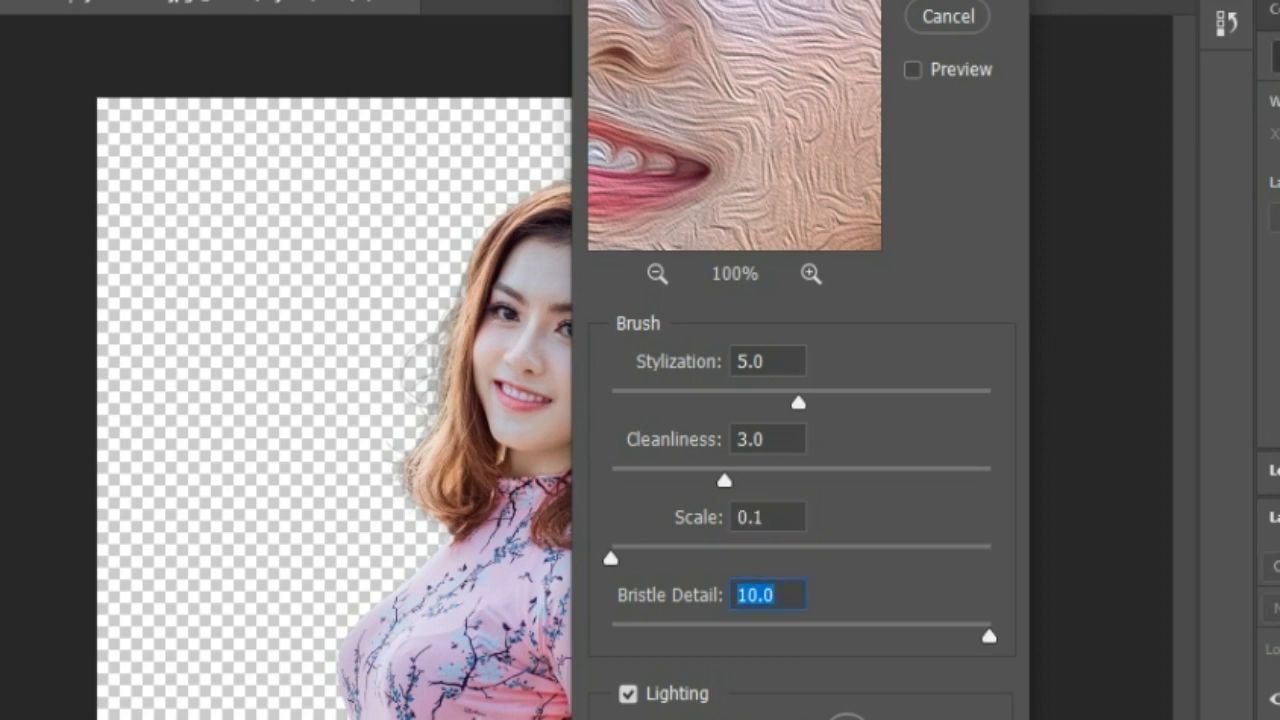
type("0.0")
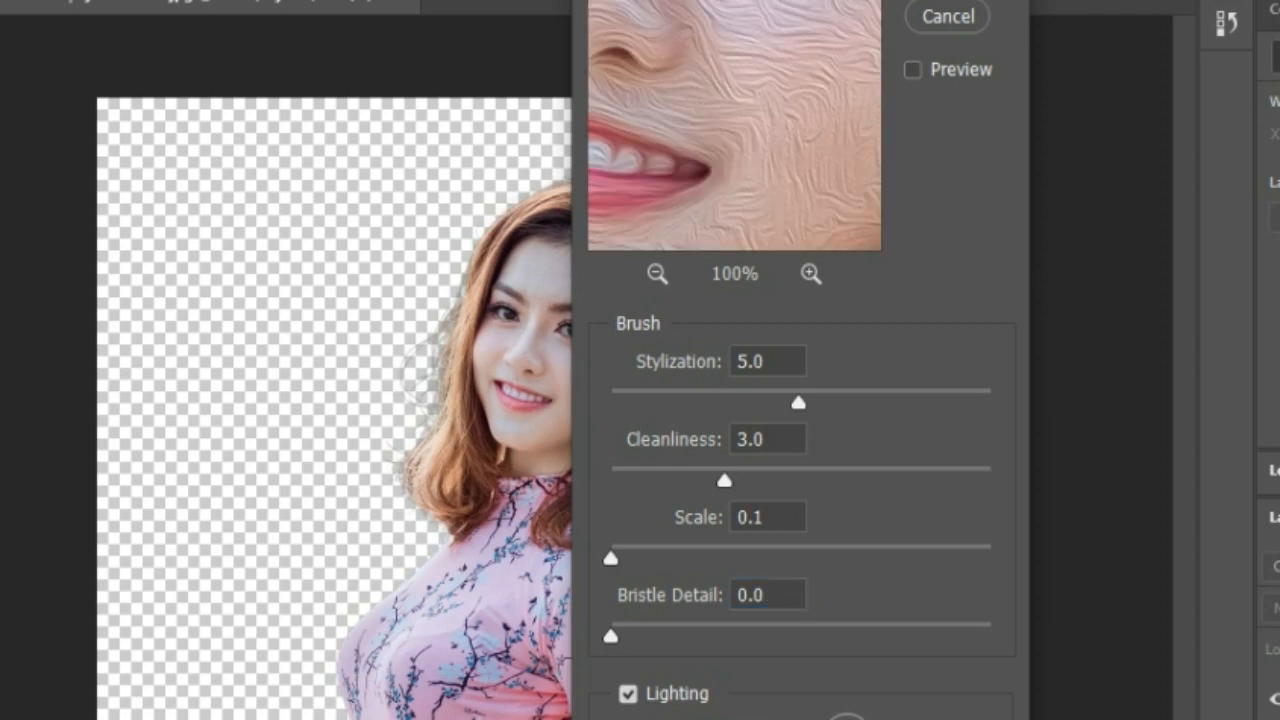
left_click(628, 694)
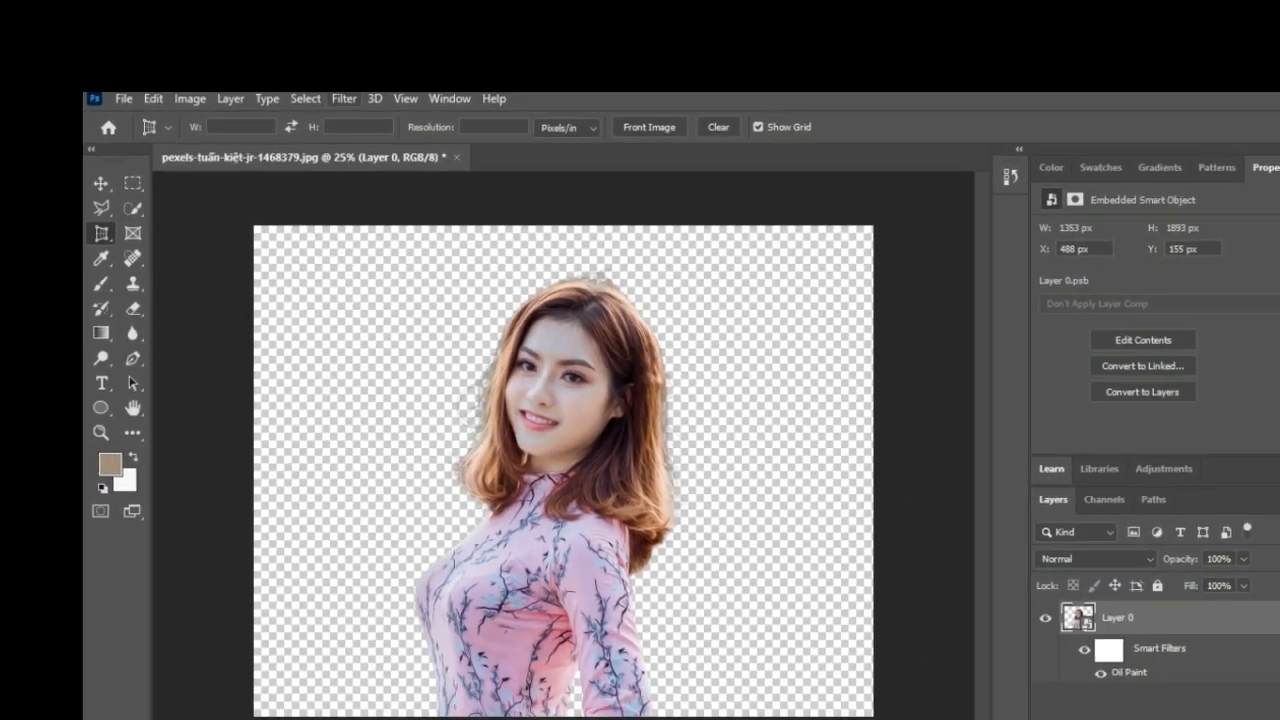
- Apply the artistic Poster Edges filter from the Filter Gallery with Edge Thickness 10, Edge Intensity 0 and Posterization 6
left_click(153, 120)
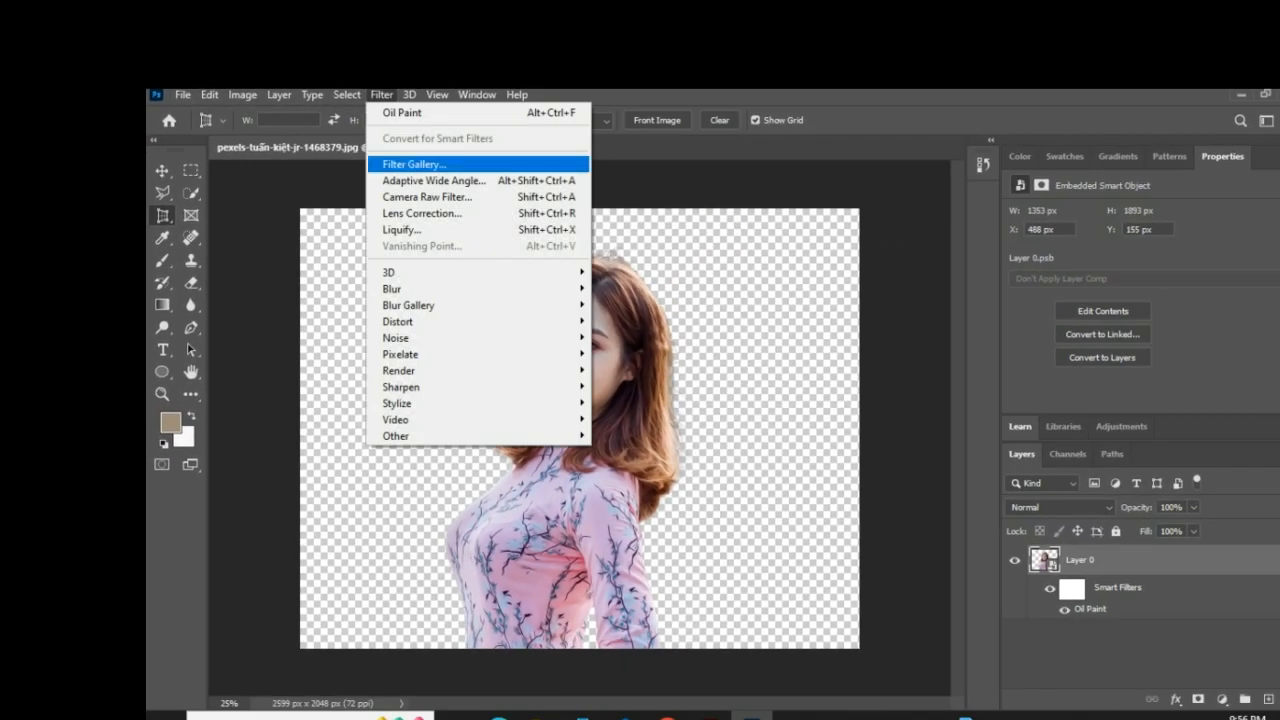
left_click(414, 164)
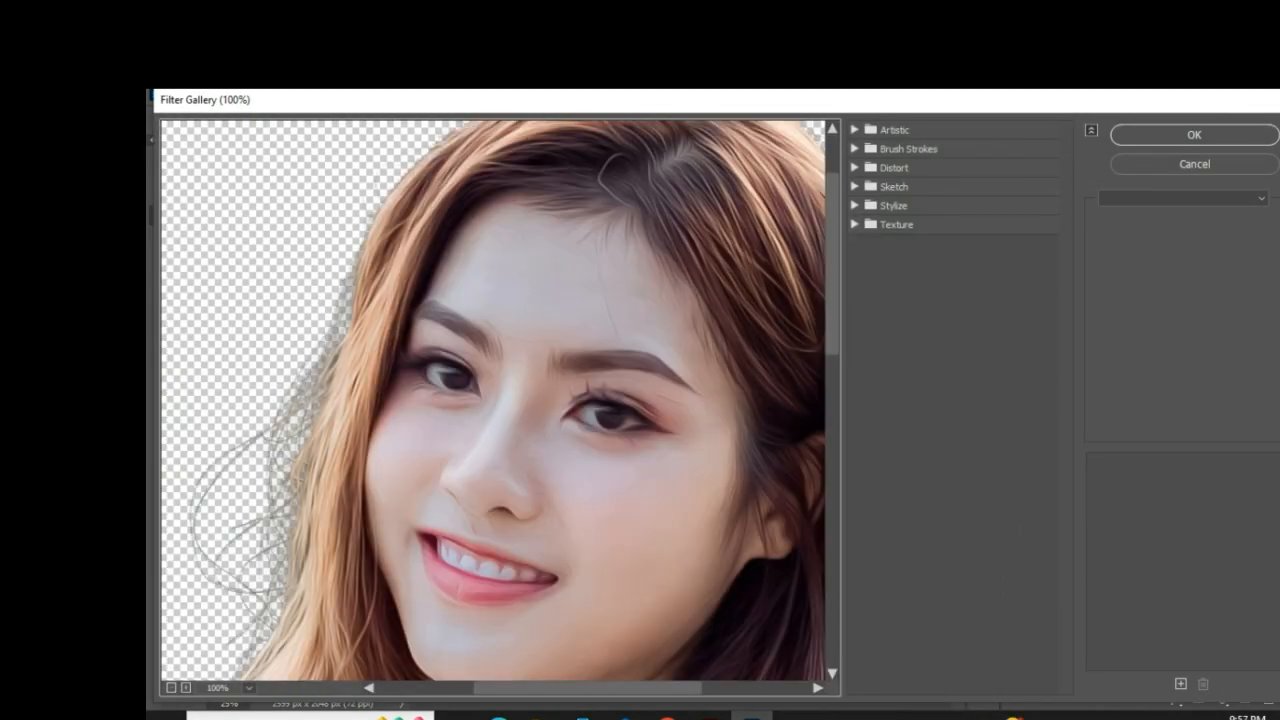
left_click(855, 130)
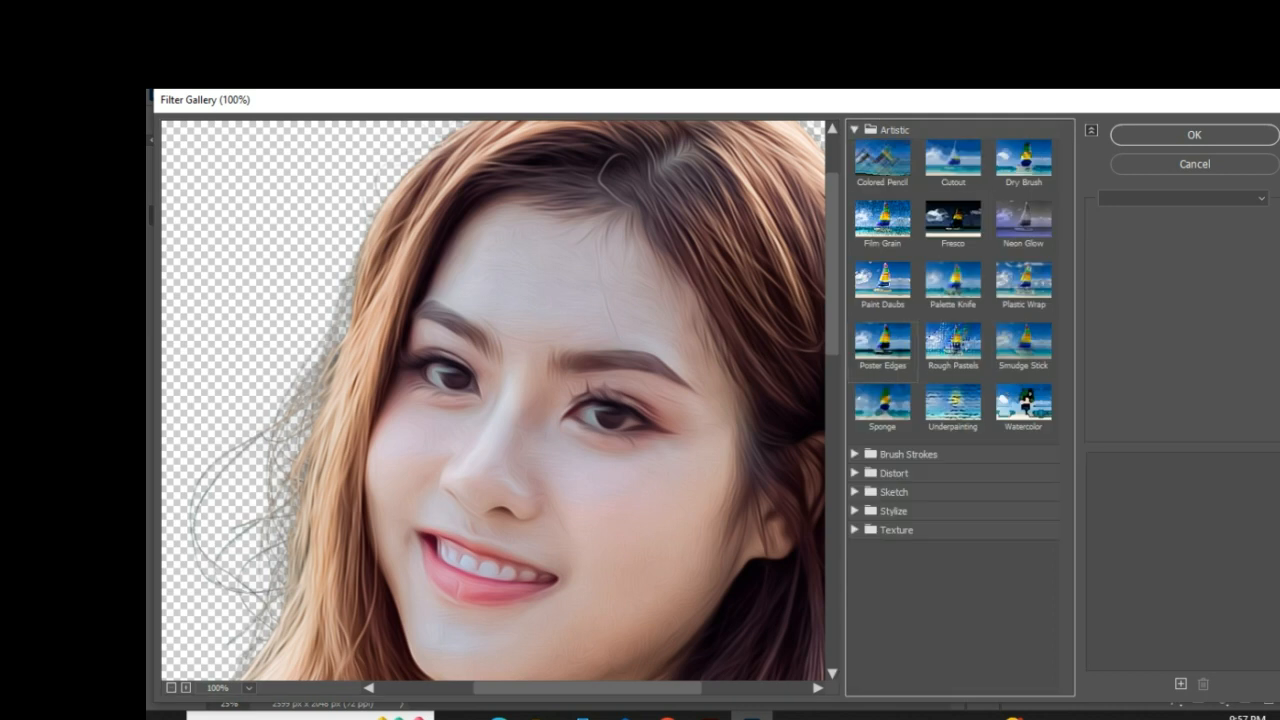
left_click(883, 346)
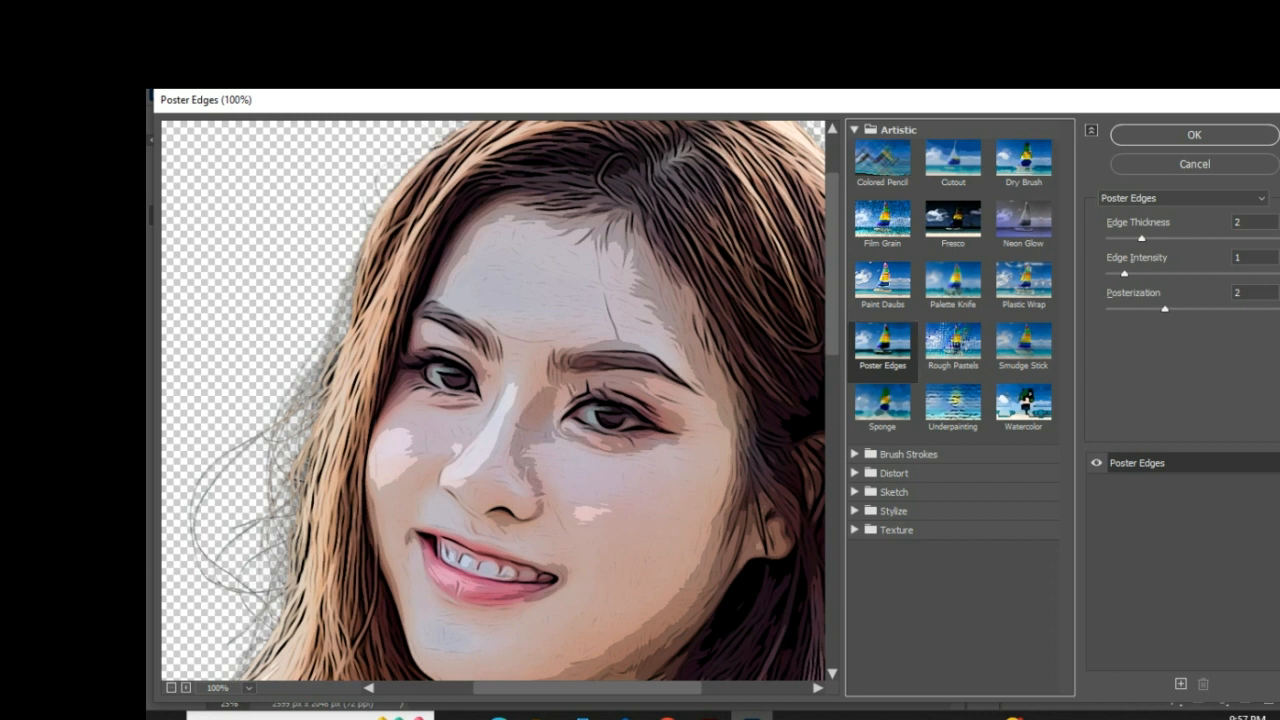
left_click(1142, 238)
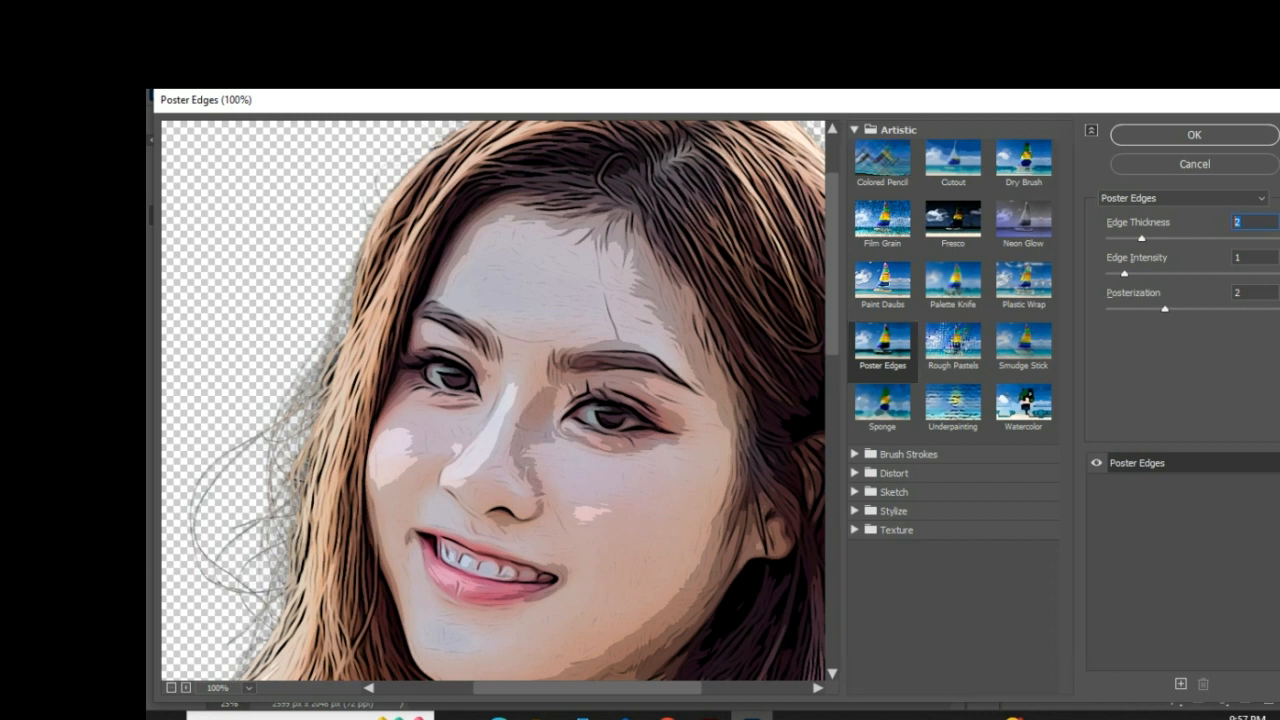
type("10")
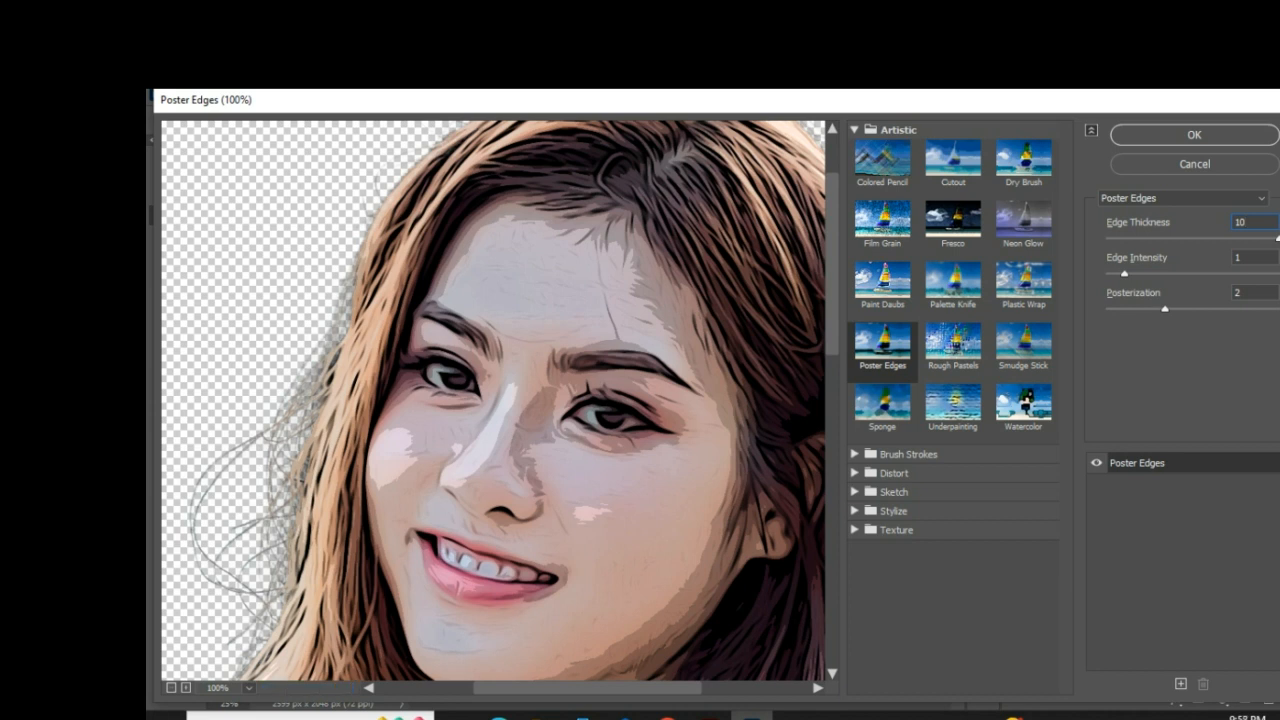
type("0")
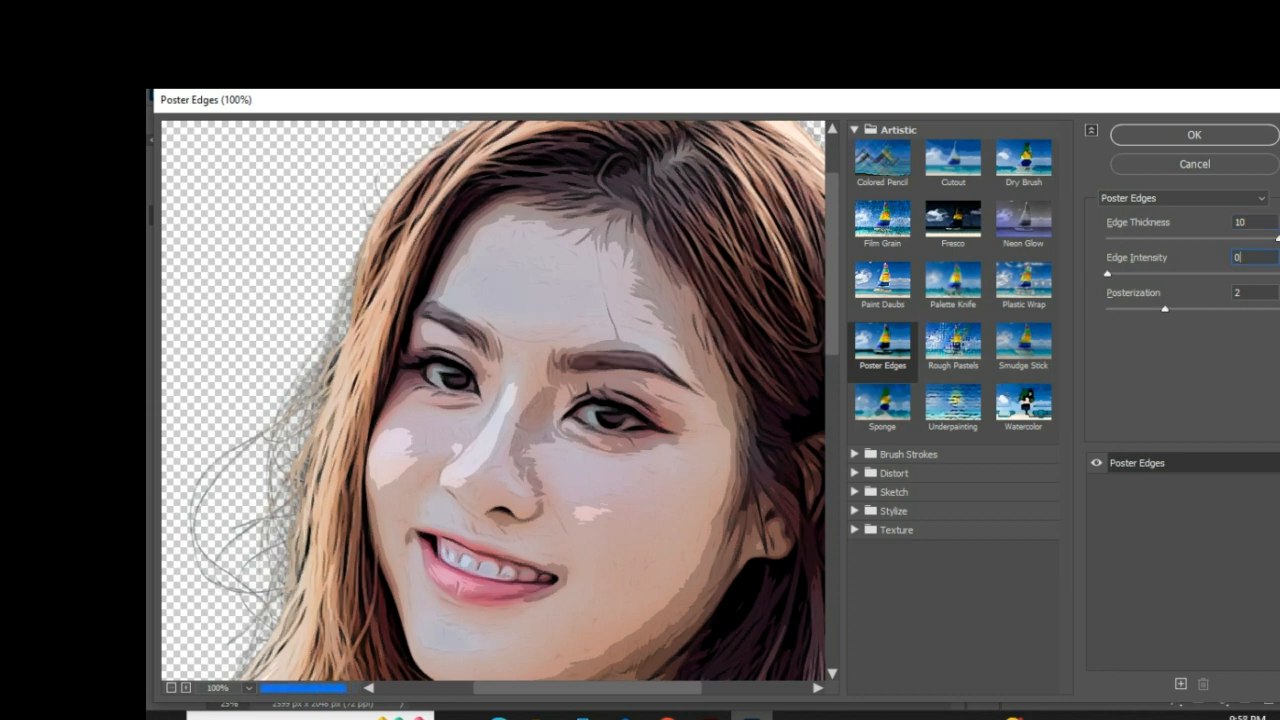
key("Tab")
type("6")
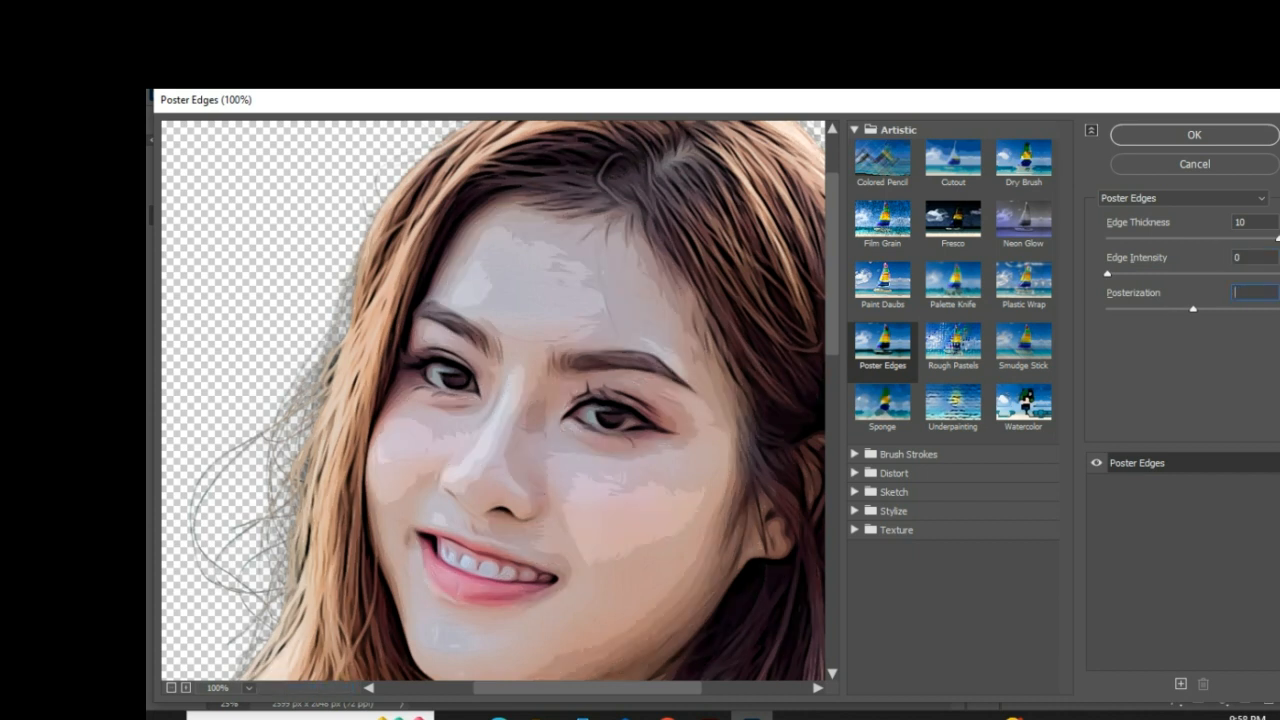
key("Return")
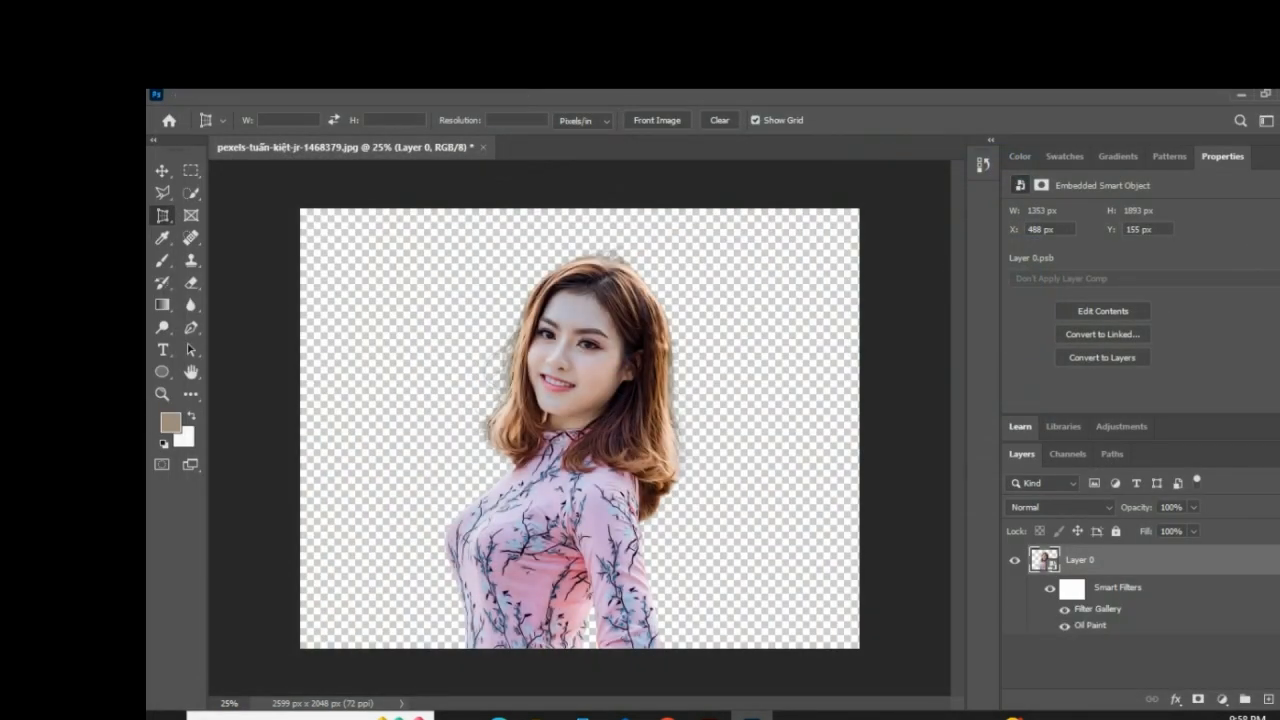
- Apply the Surface Blur filter to the woman's smart object with Radius 20 pixels and Threshold 10 levels
left_click(381, 95)
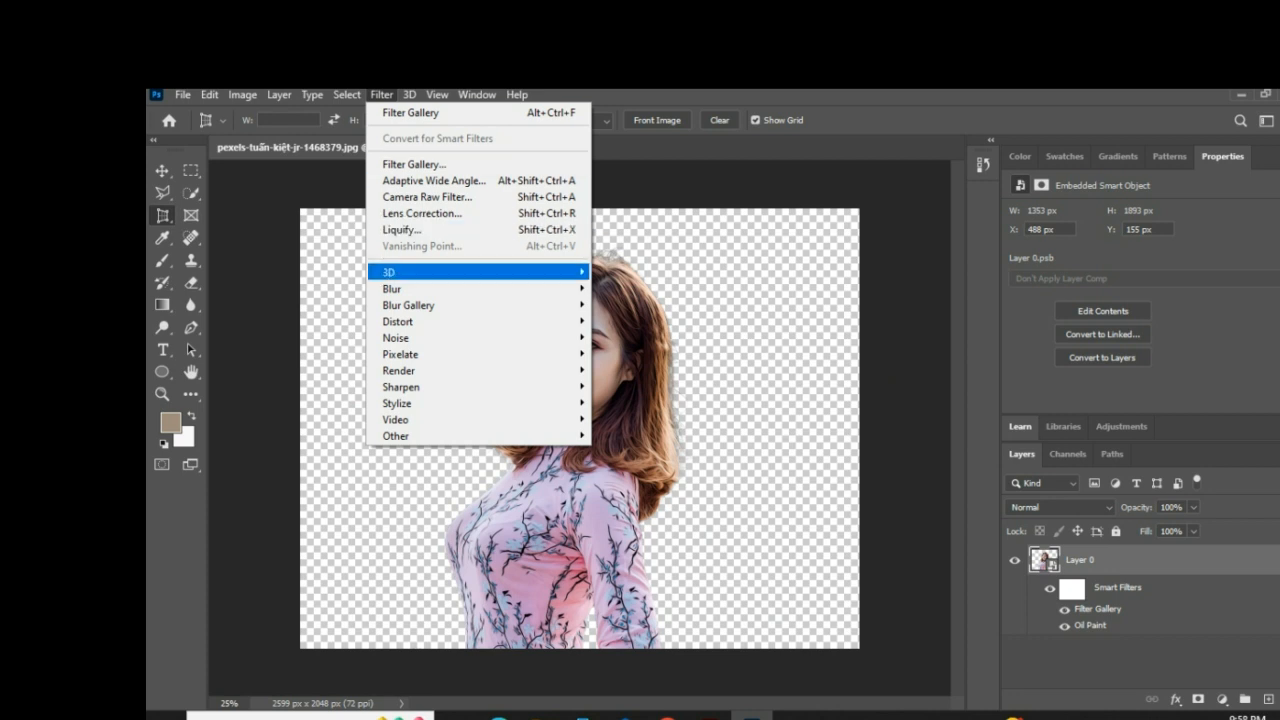
mouse_move(396, 289)
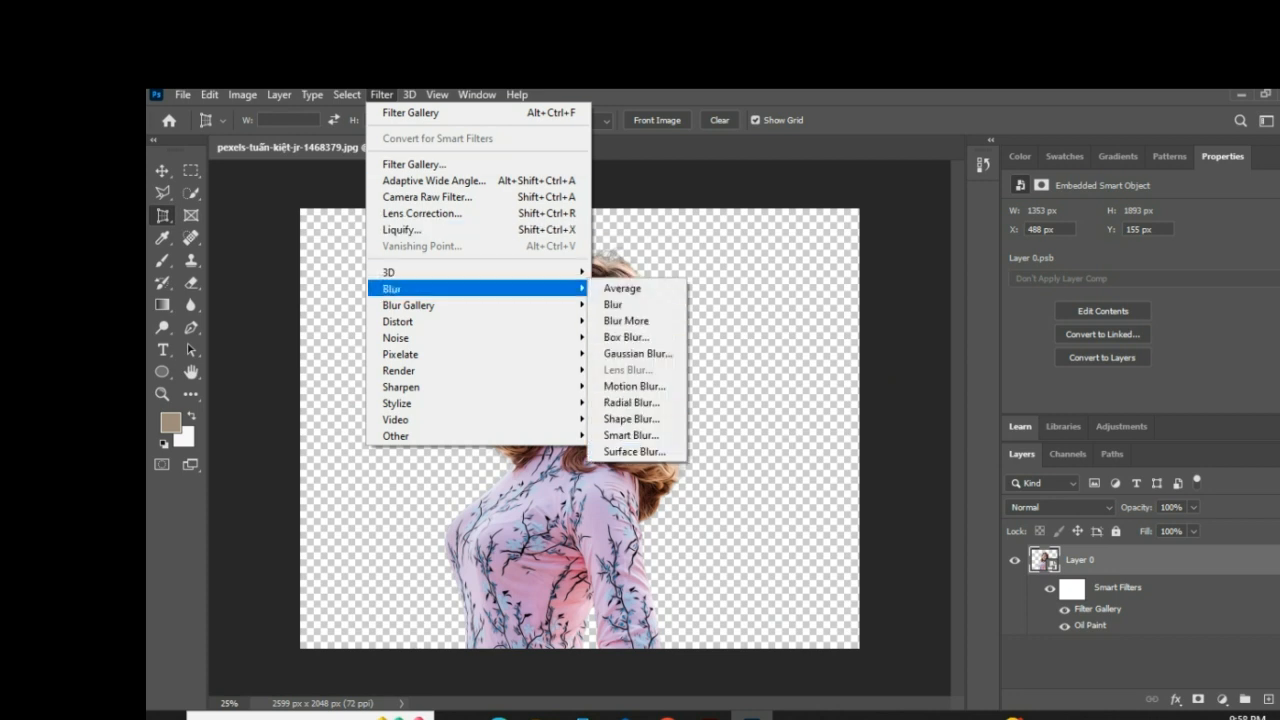
left_click(636, 452)
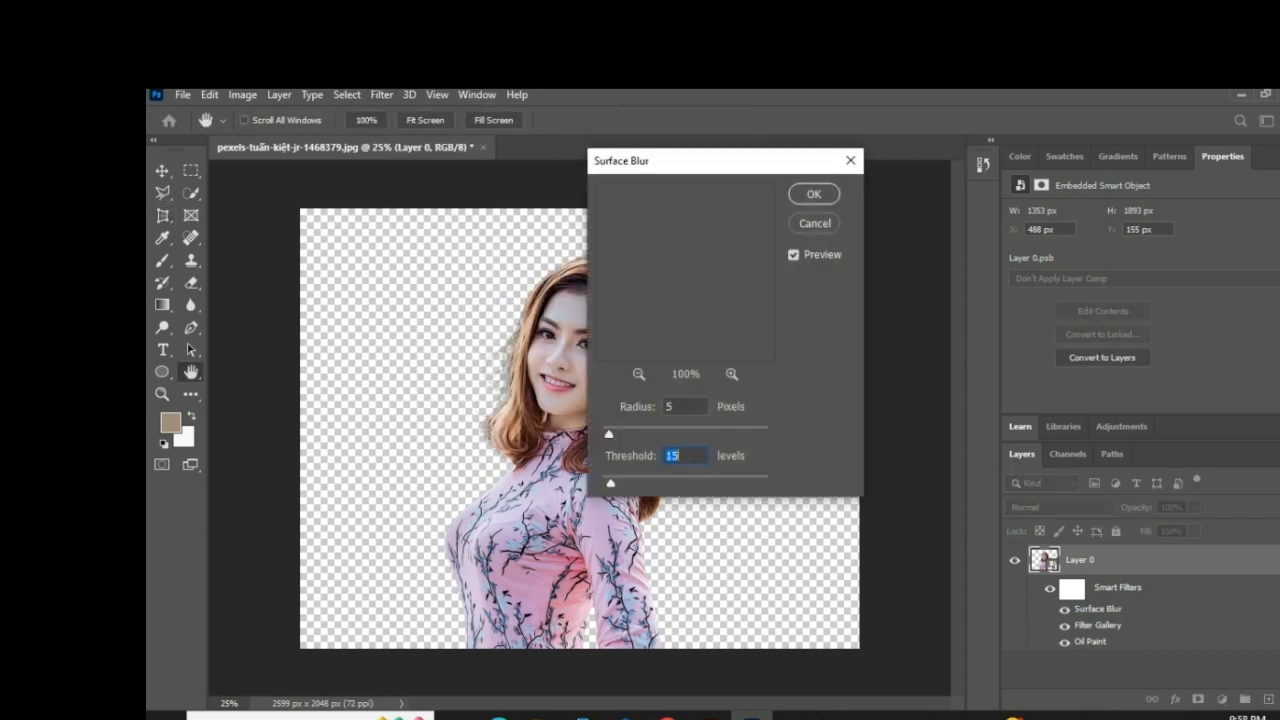
left_click(582, 373)
type("20")
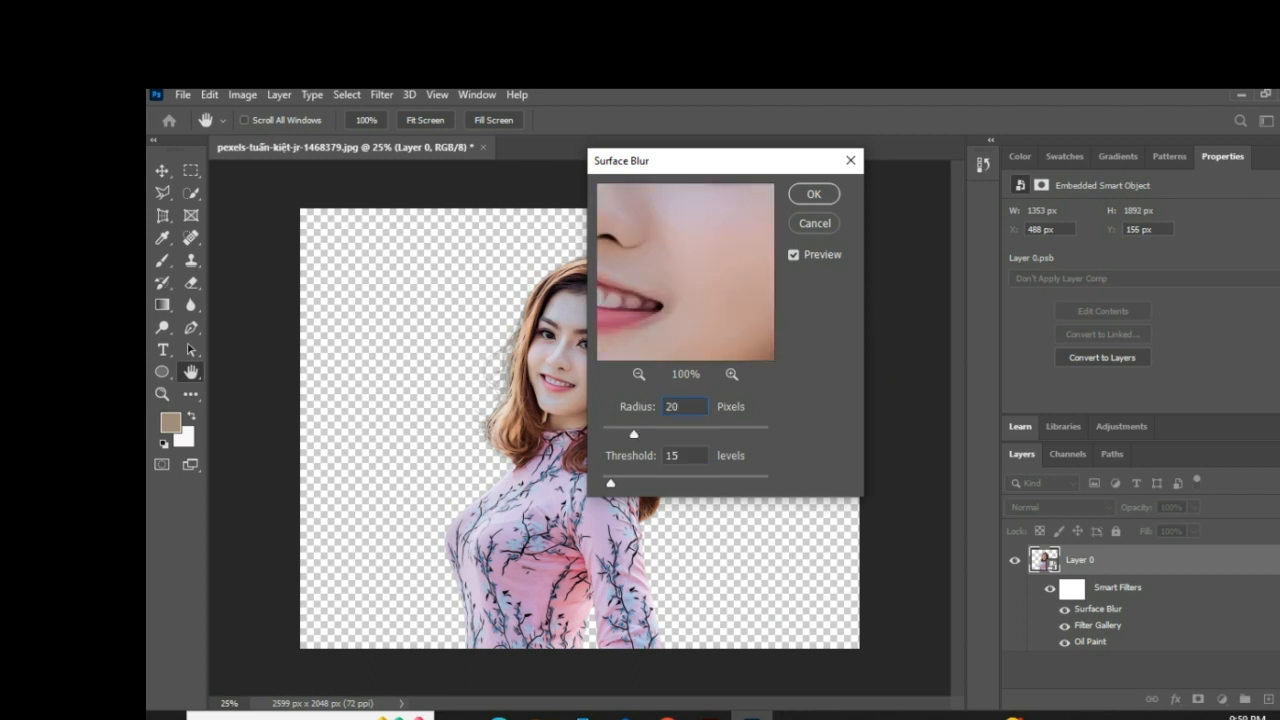
left_click_drag(680, 456, 665, 456)
type("10")
key("Return")
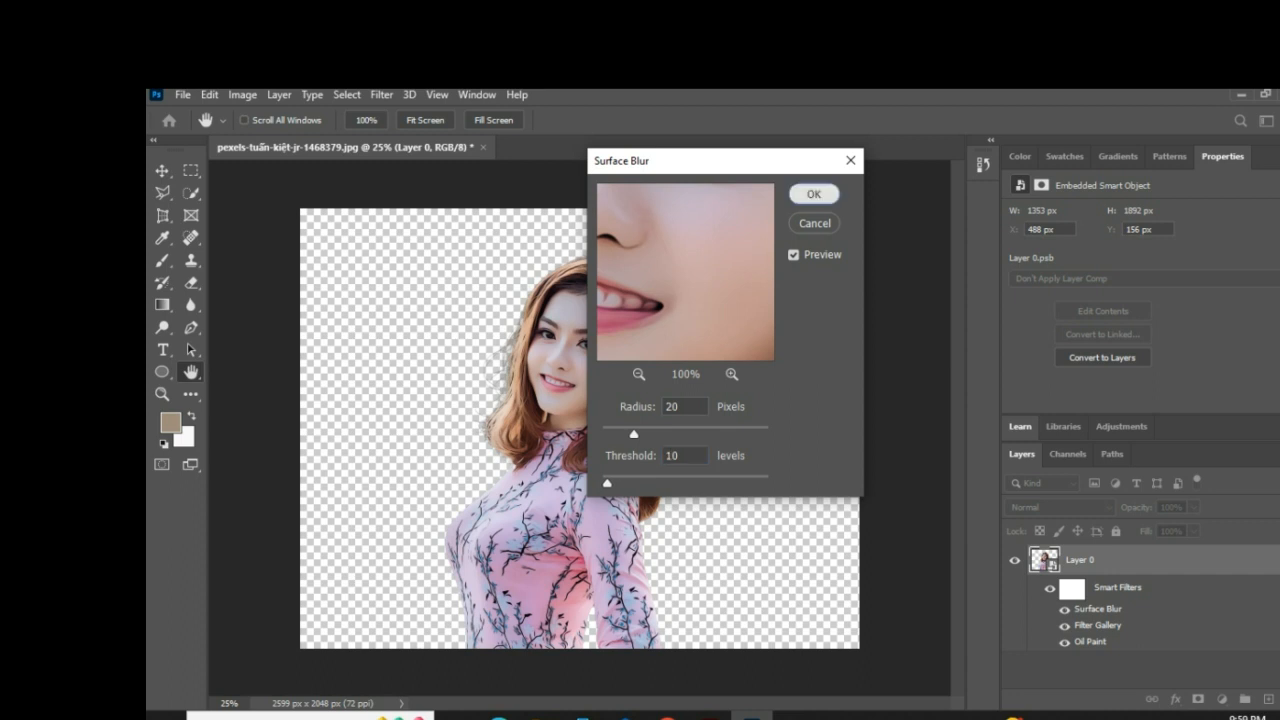
left_click(813, 194)
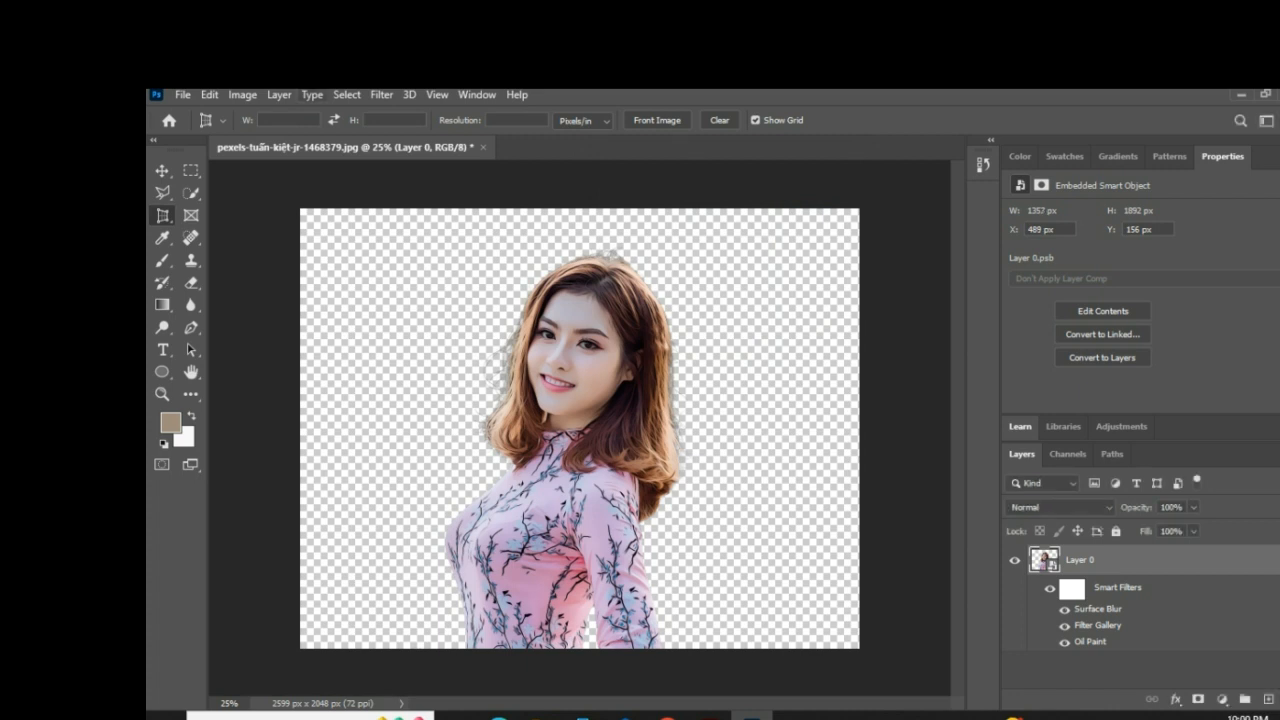
- Sharpen the smart object with Unsharp Mask at Amount 150%, Radius 8.0 pixels and Threshold 8 levels
left_click(384, 94)
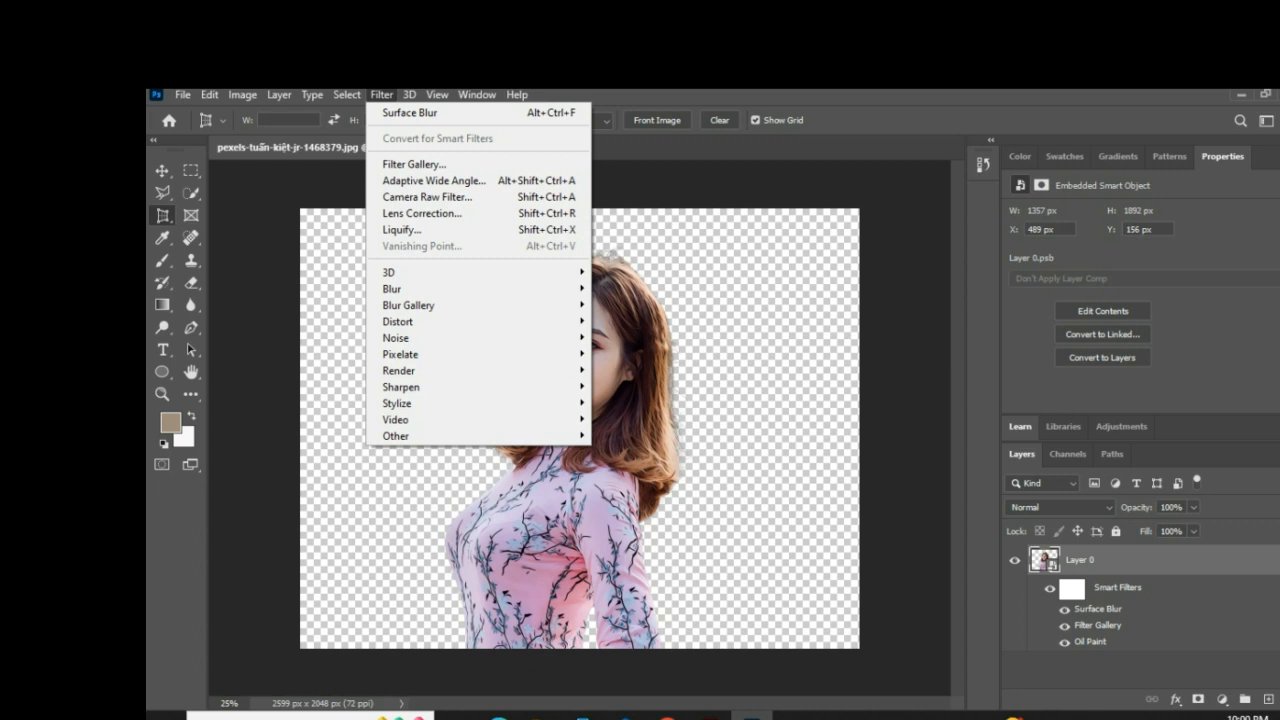
mouse_move(420, 387)
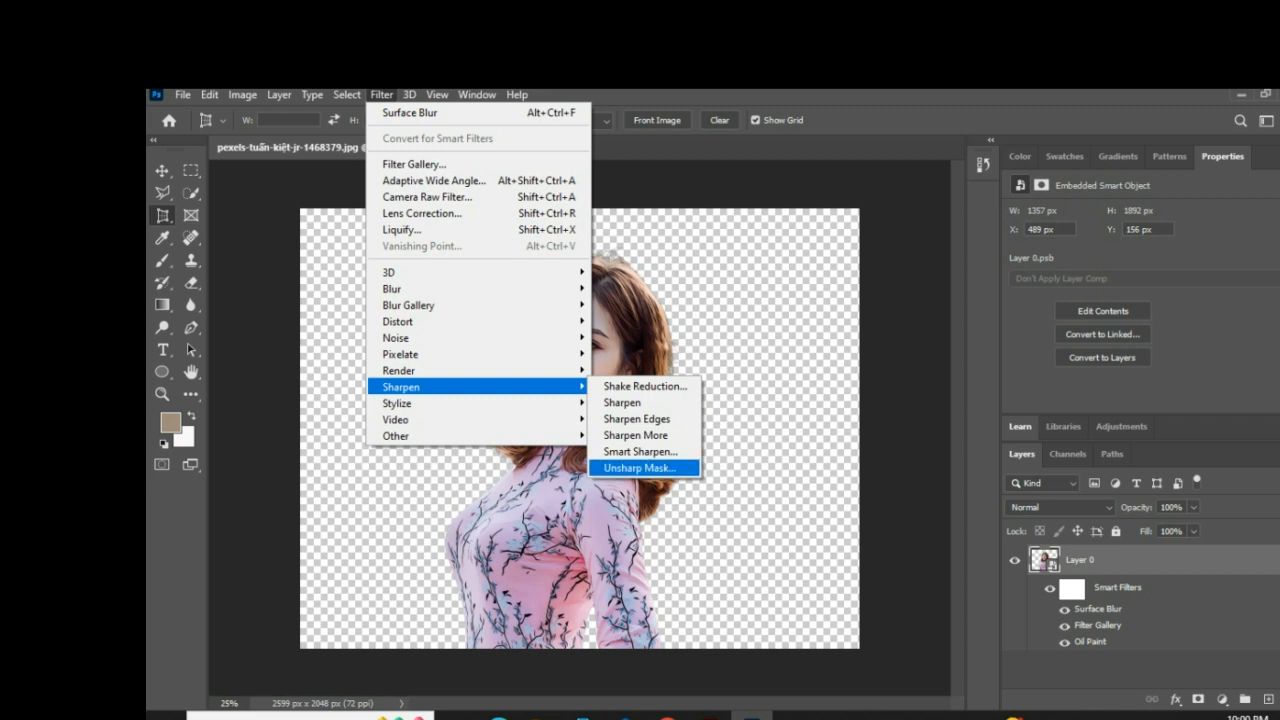
left_click(632, 468)
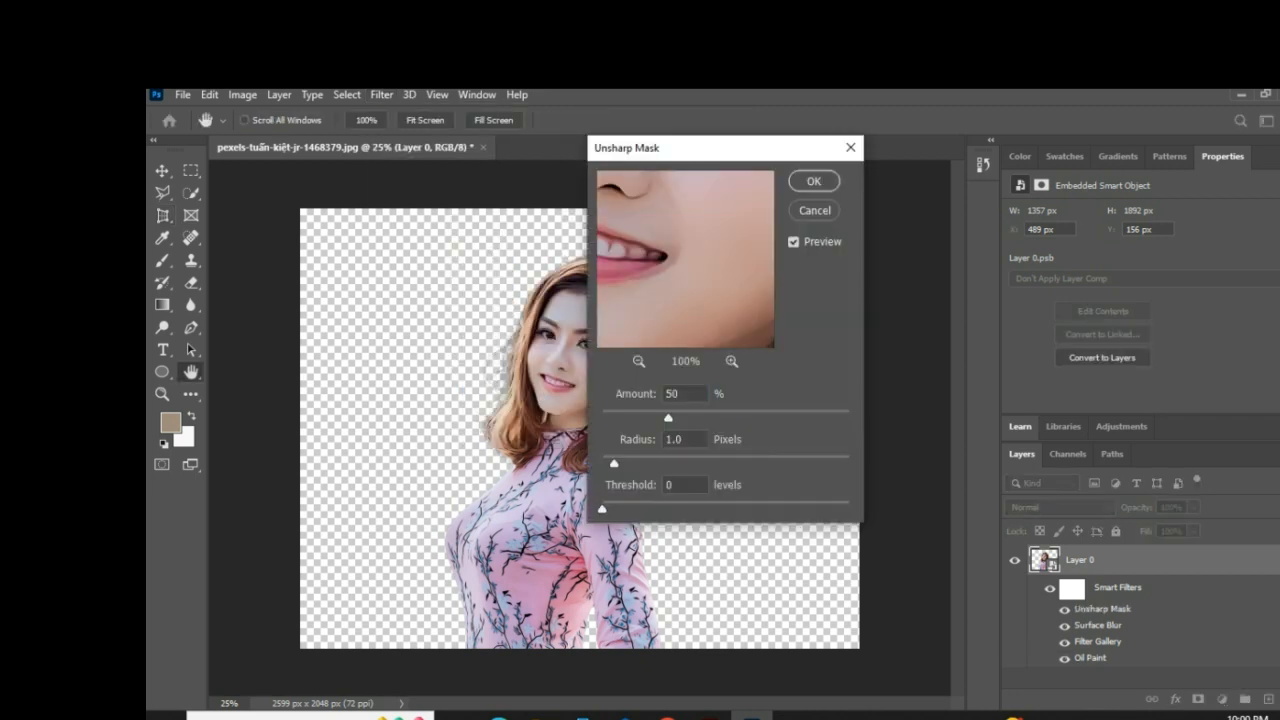
type("150")
key("Tab")
type("8")
key("Tab")
type("8")
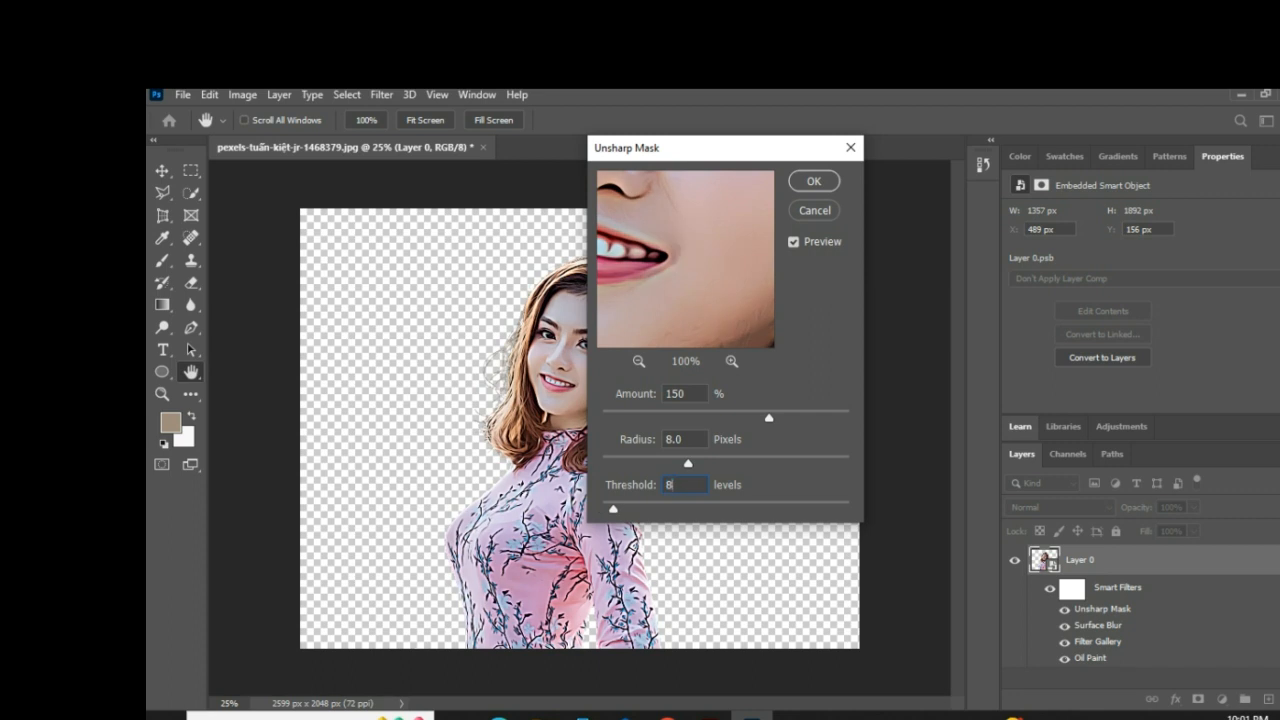
key("Return")
key("c")
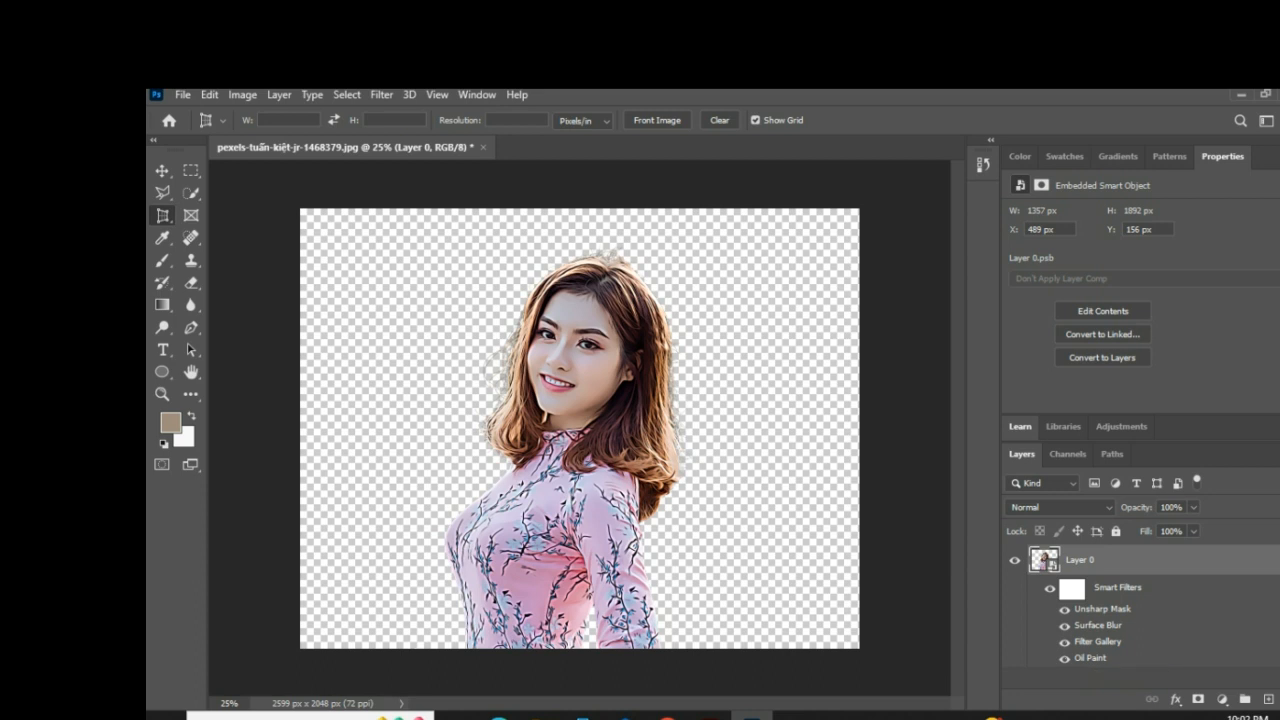
- Duplicate the Oil Paint smart filter above Unsharp Mask and collapse the layer's smart filter list
left_click_drag(1086, 617, 1088, 566)
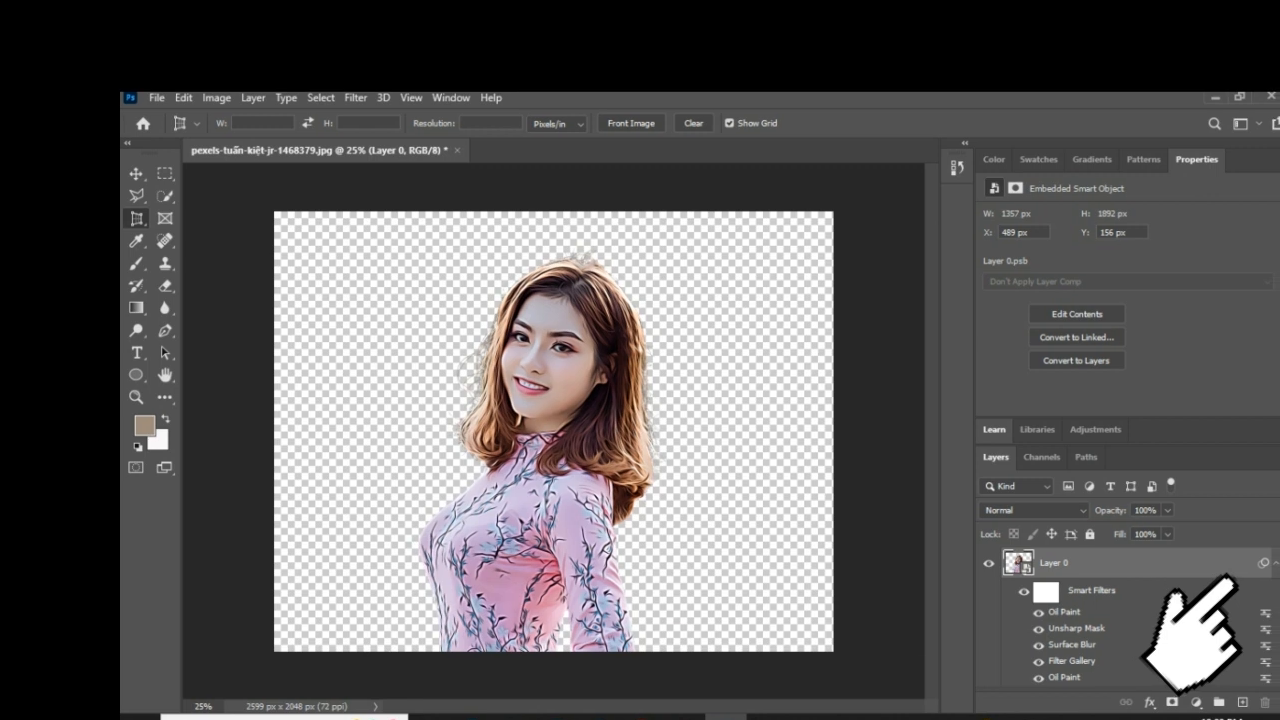
left_click(1270, 564)
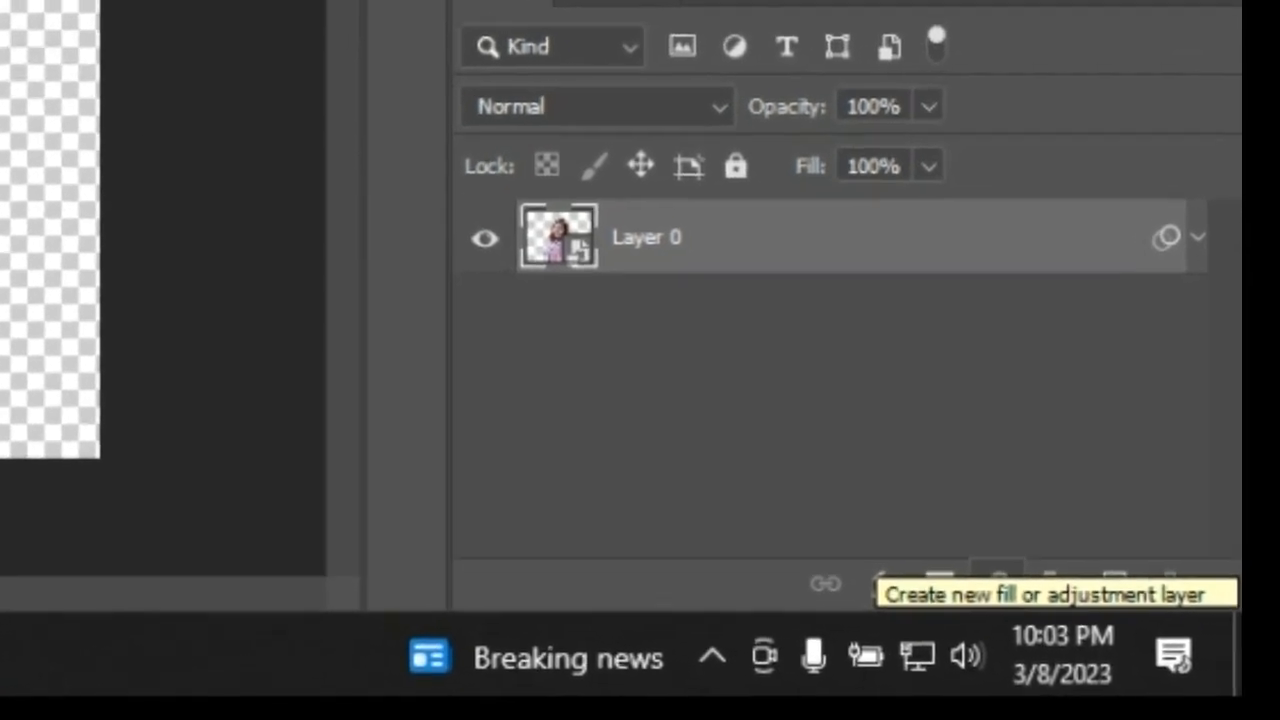
- Add Levels, Hue/Saturation and Posterize adjustment layers, in that order, above the woman's layer
left_click(880, 584)
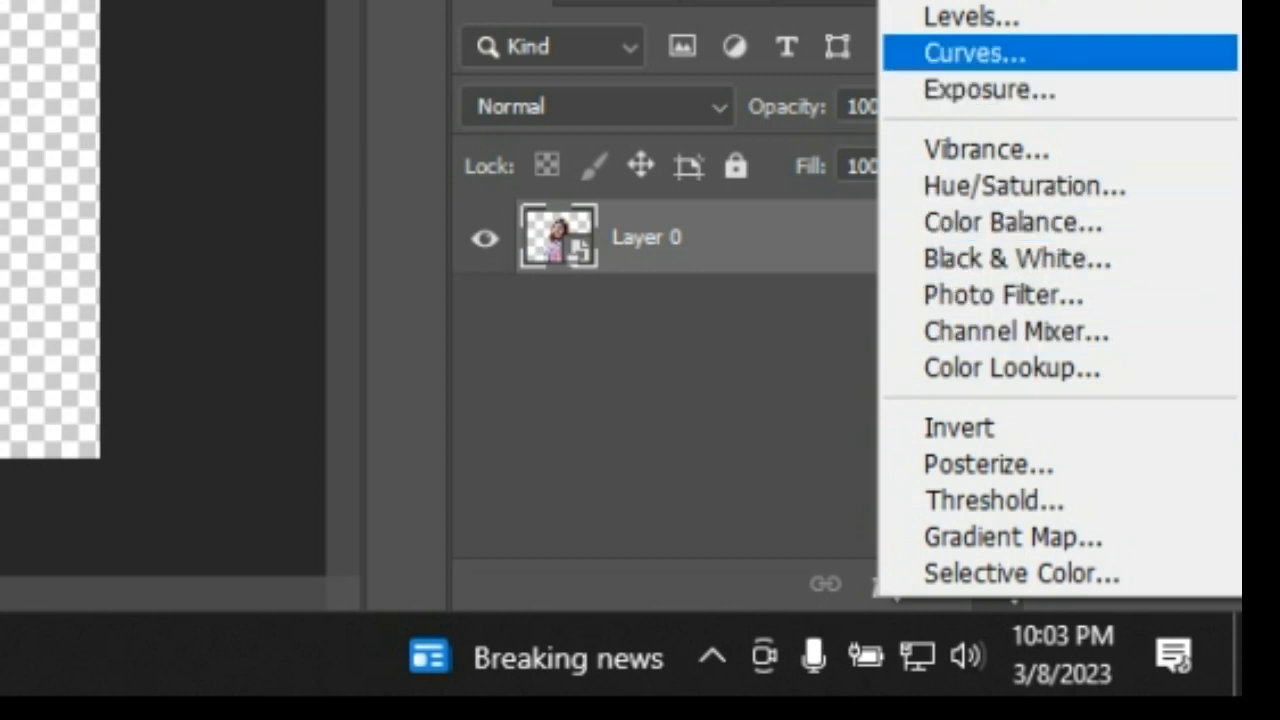
left_click(970, 17)
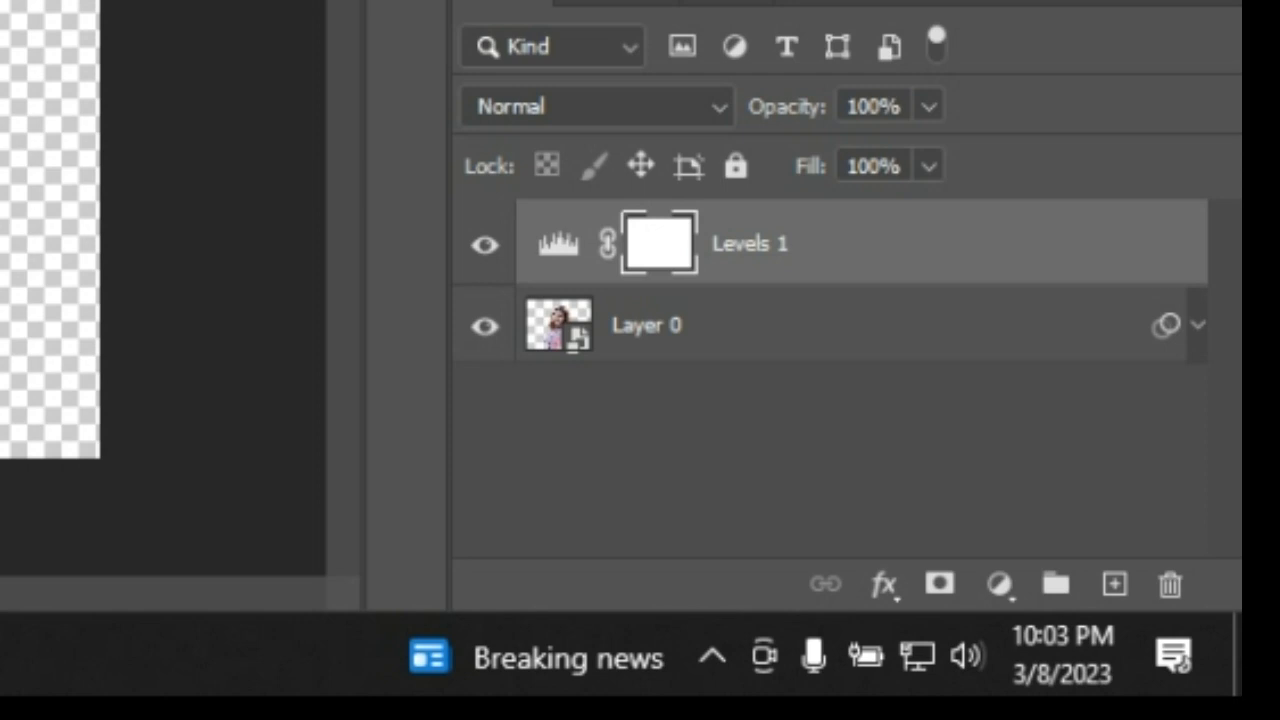
left_click(998, 583)
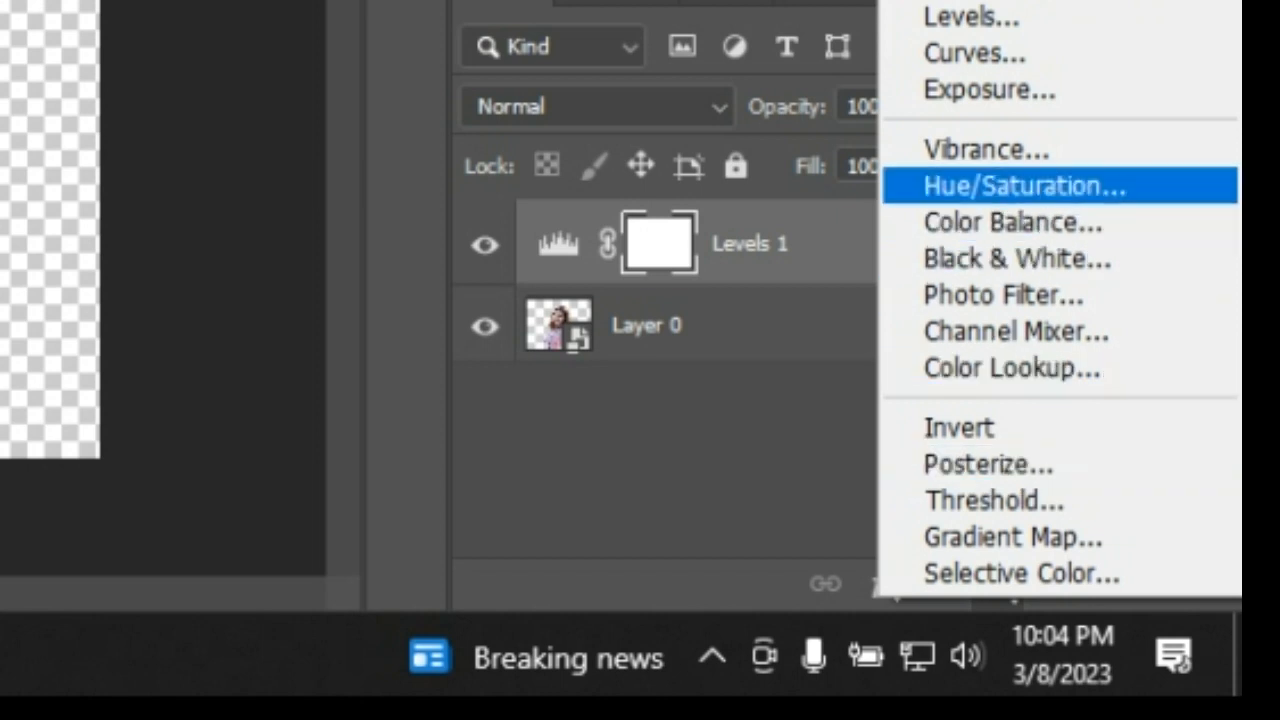
left_click(1024, 185)
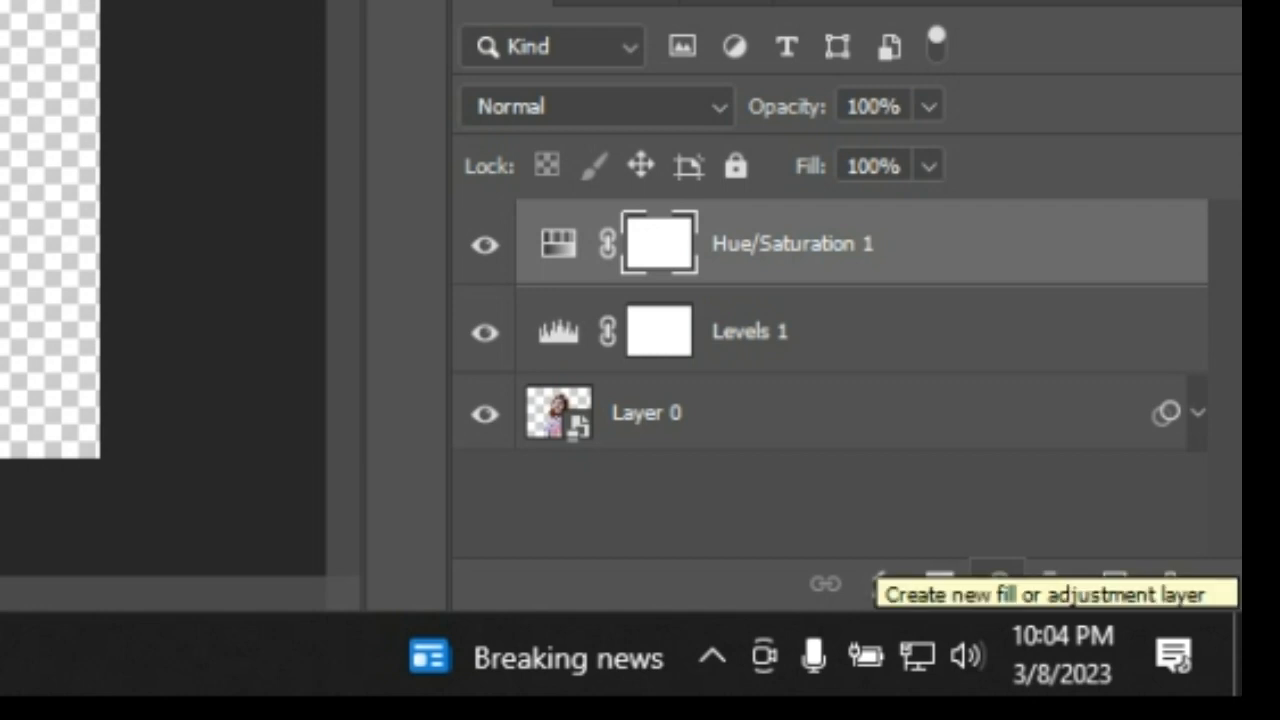
left_click(997, 582)
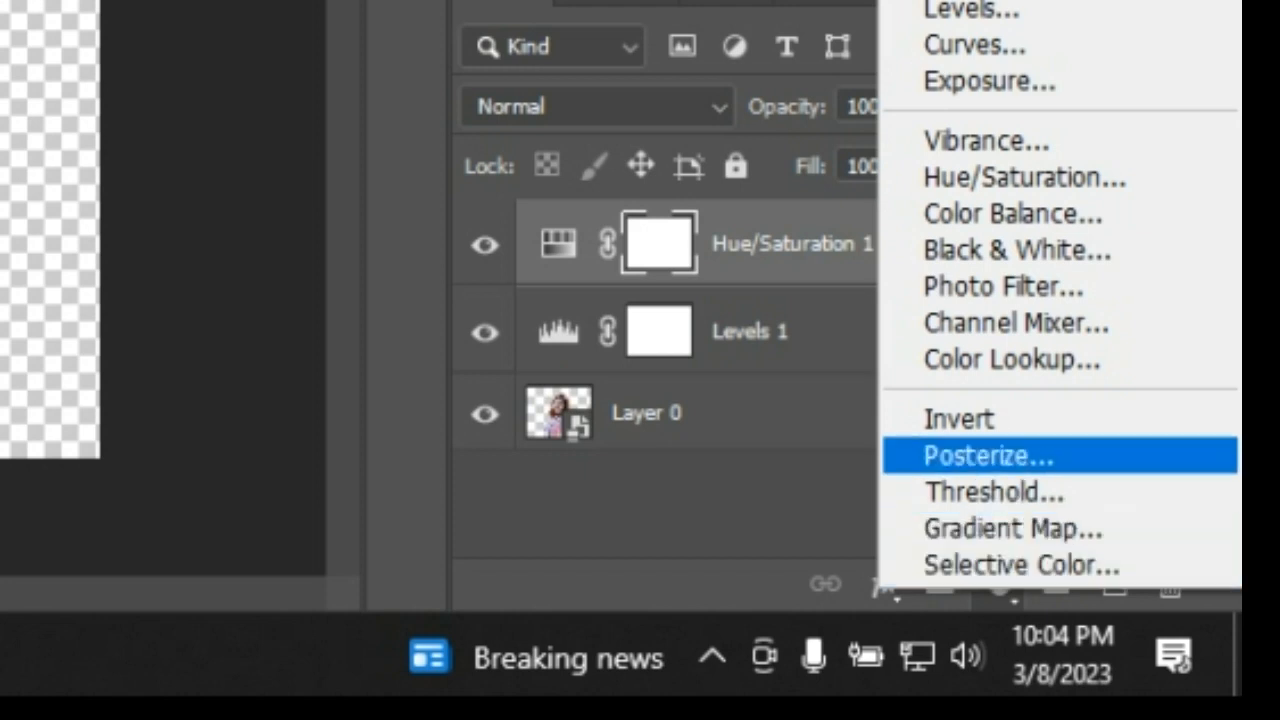
left_click(988, 455)
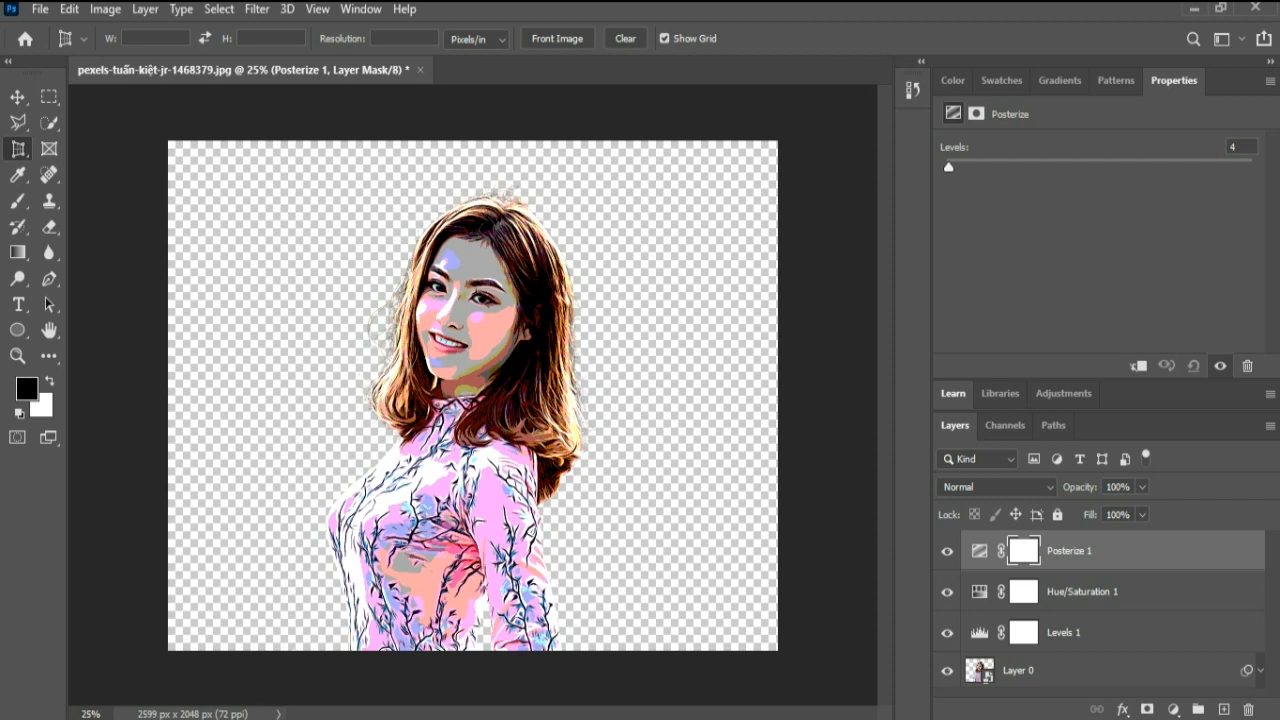
- Set Hue to -5 and Saturation to -10 in the Hue/Saturation adjustment layer
left_click(1085, 592)
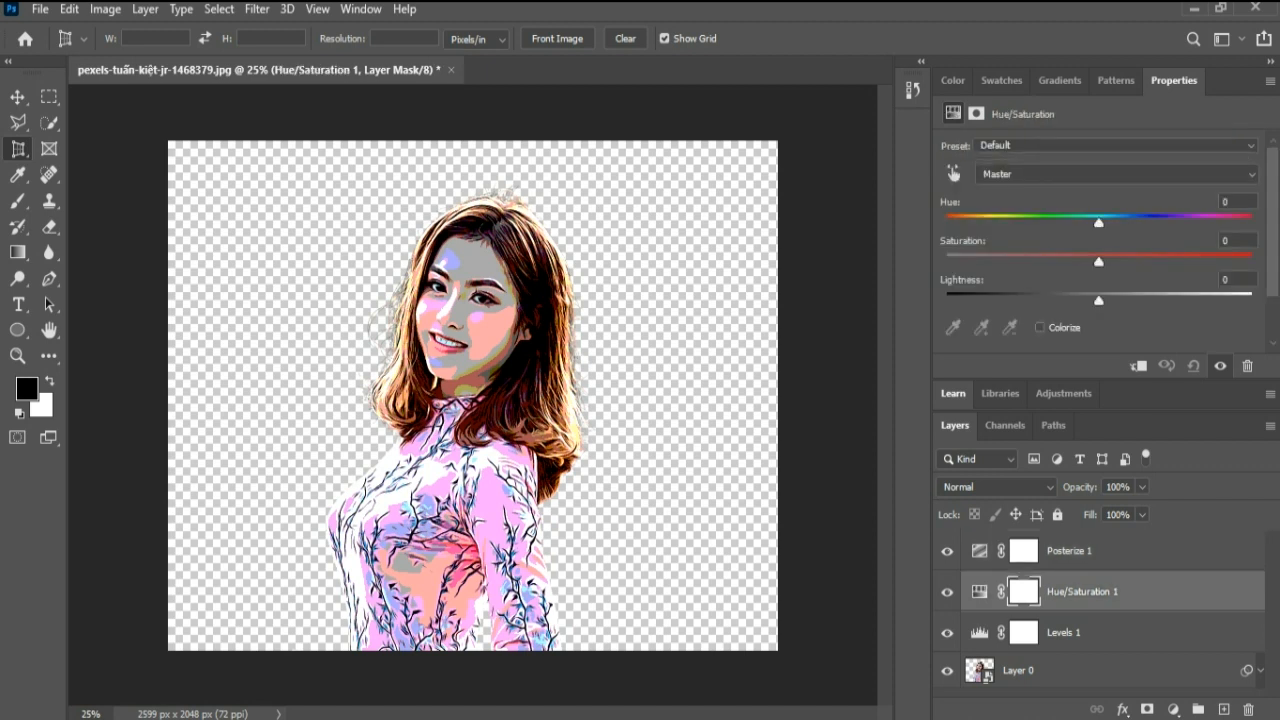
mouse_move(1098, 261)
left_mouse_down()
mouse_move(968, 261)
mouse_move(1114, 261)
mouse_move(1094, 261)
left_mouse_up()
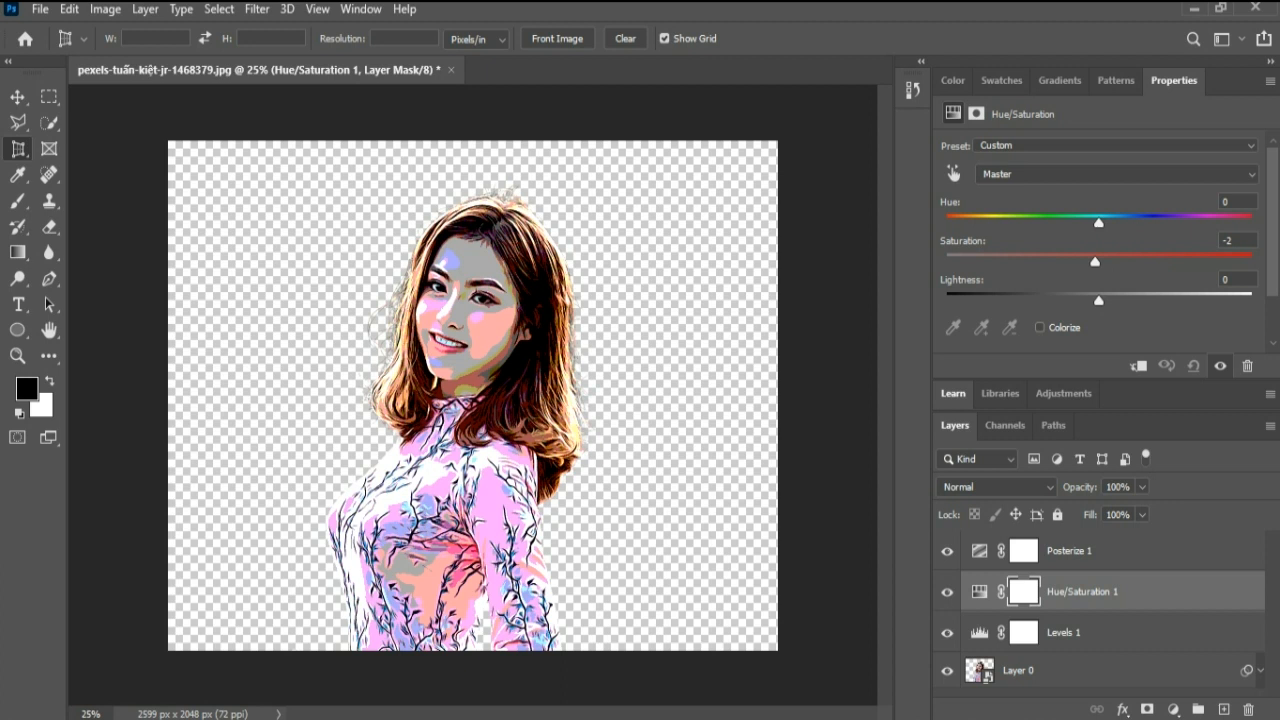
mouse_move(1094, 261)
left_mouse_down()
mouse_move(946, 261)
mouse_move(1094, 261)
left_mouse_up()
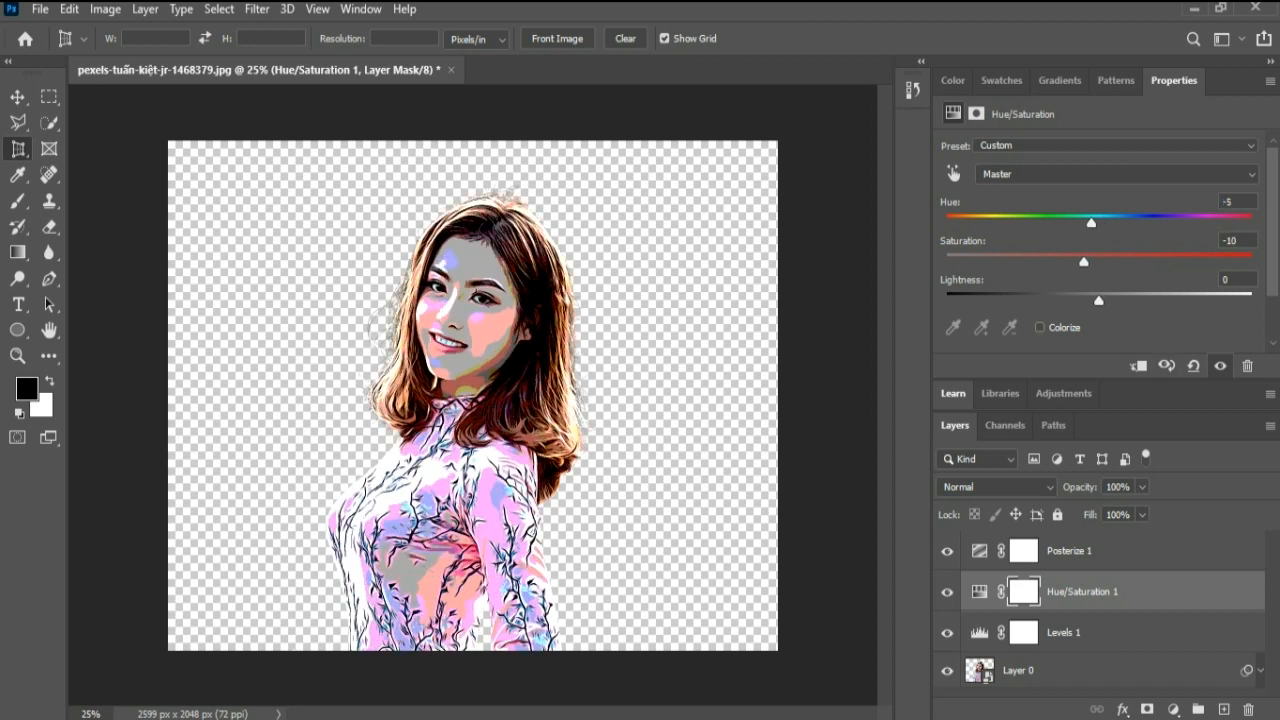
- Raise the black output level slightly and lower the white output level slightly in the Levels adjustment layer
left_click(1064, 632)
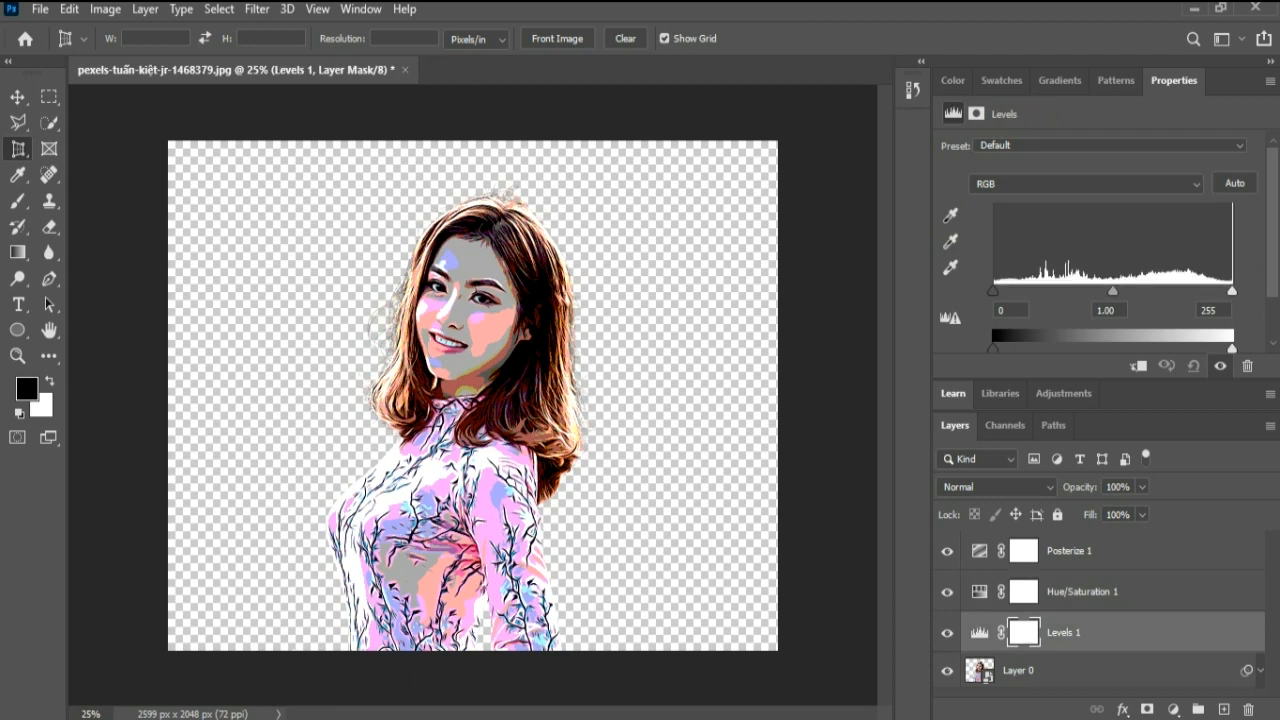
mouse_move(993, 348)
left_mouse_down()
mouse_move(1012, 348)
mouse_move(999, 348)
left_mouse_up()
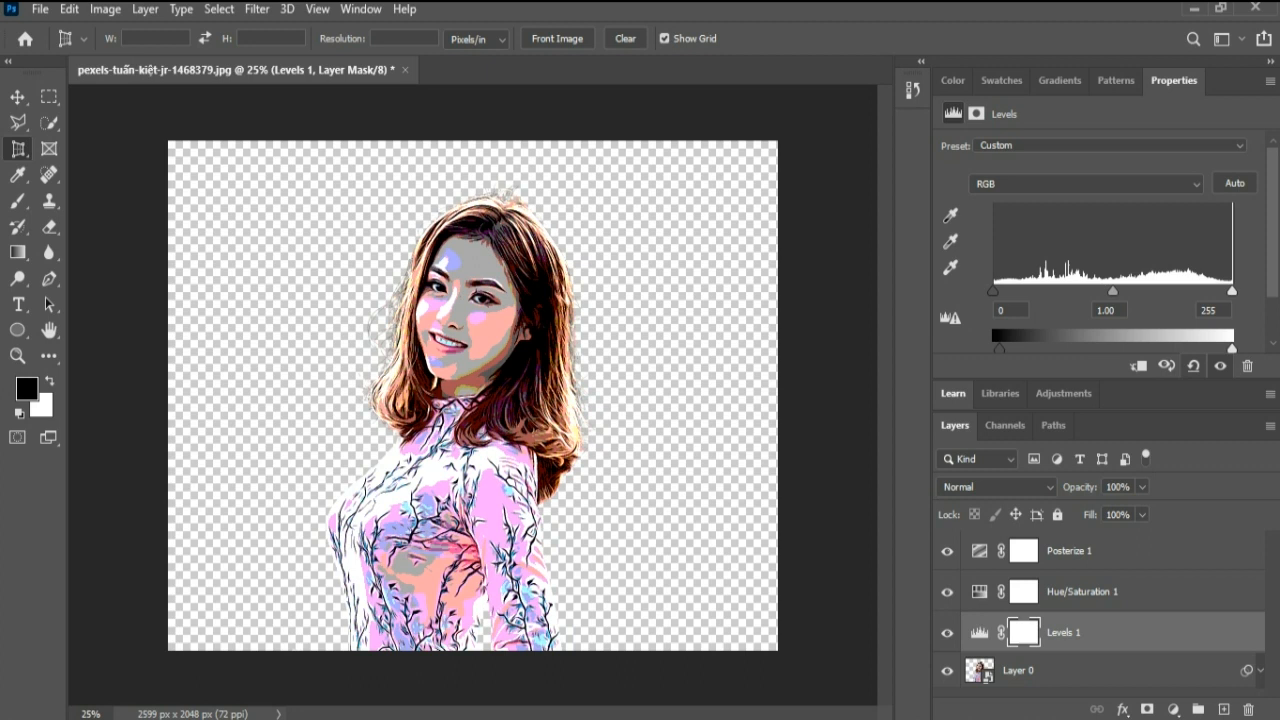
mouse_move(1232, 348)
left_mouse_down()
mouse_move(1186, 348)
mouse_move(1218, 348)
left_mouse_up()
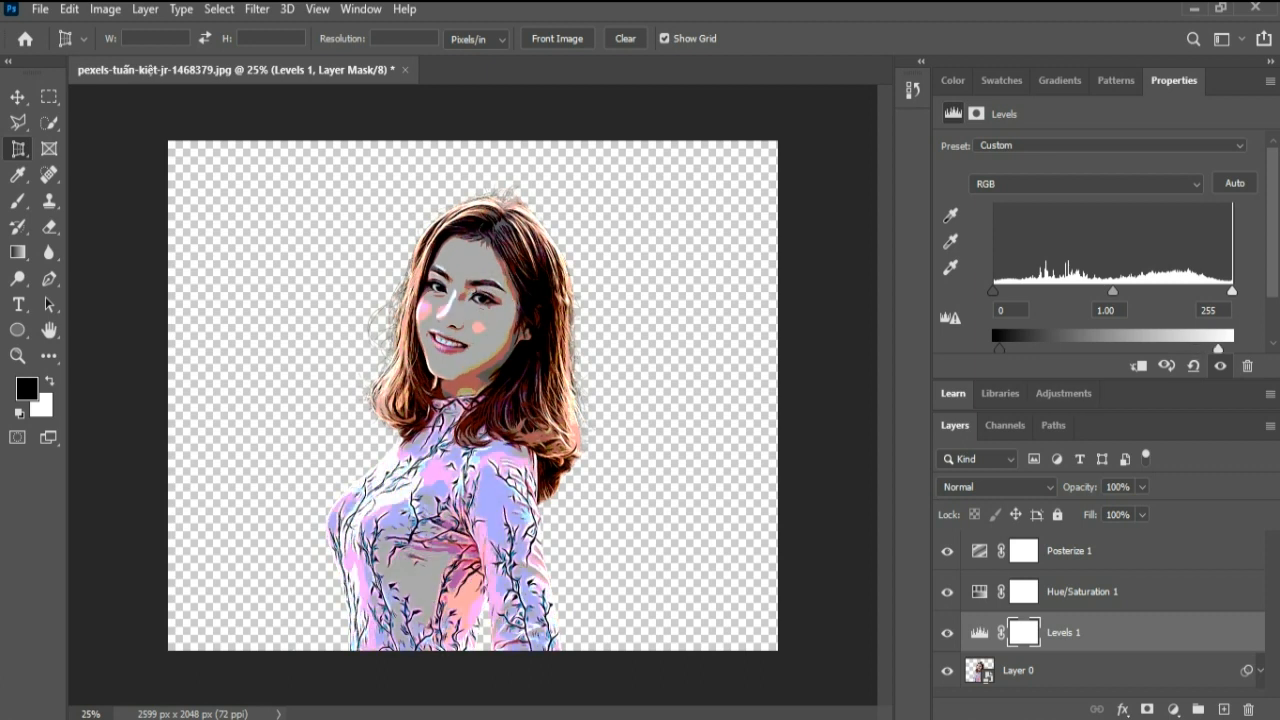
- Try 5 levels in the Posterize adjustment layer, and set it to 8 levels
left_click(1098, 551)
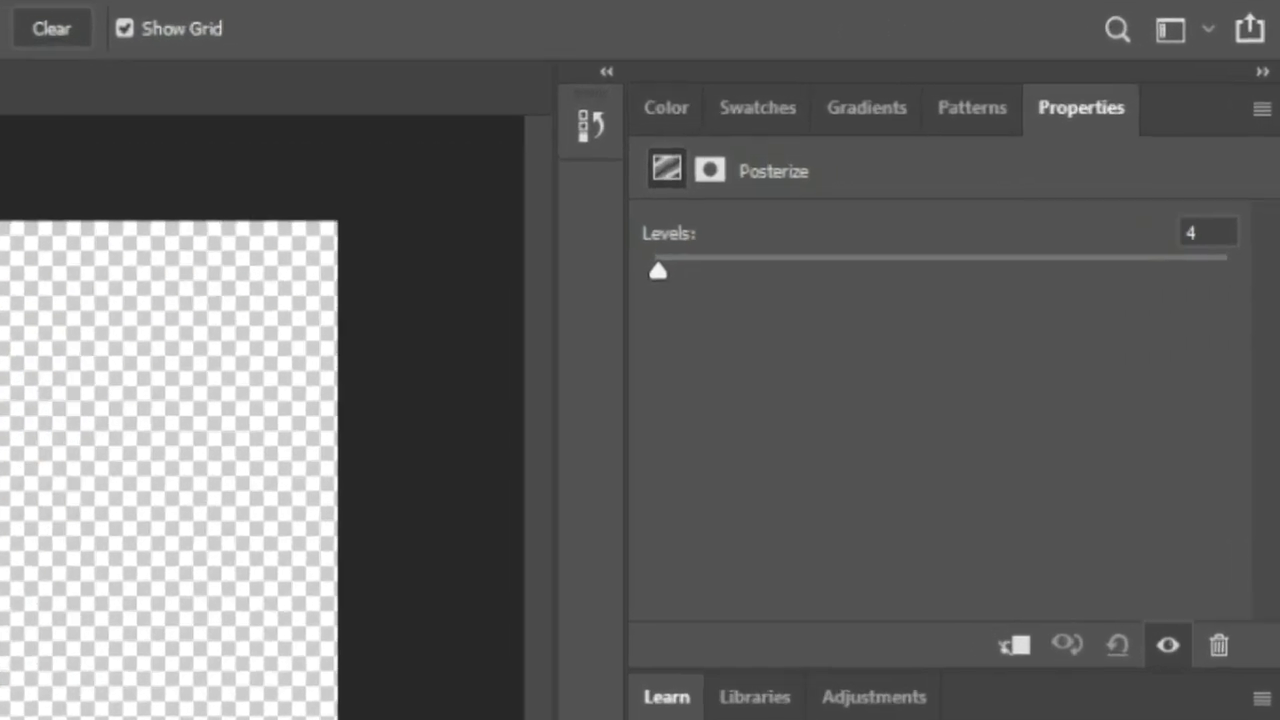
left_click(1238, 147)
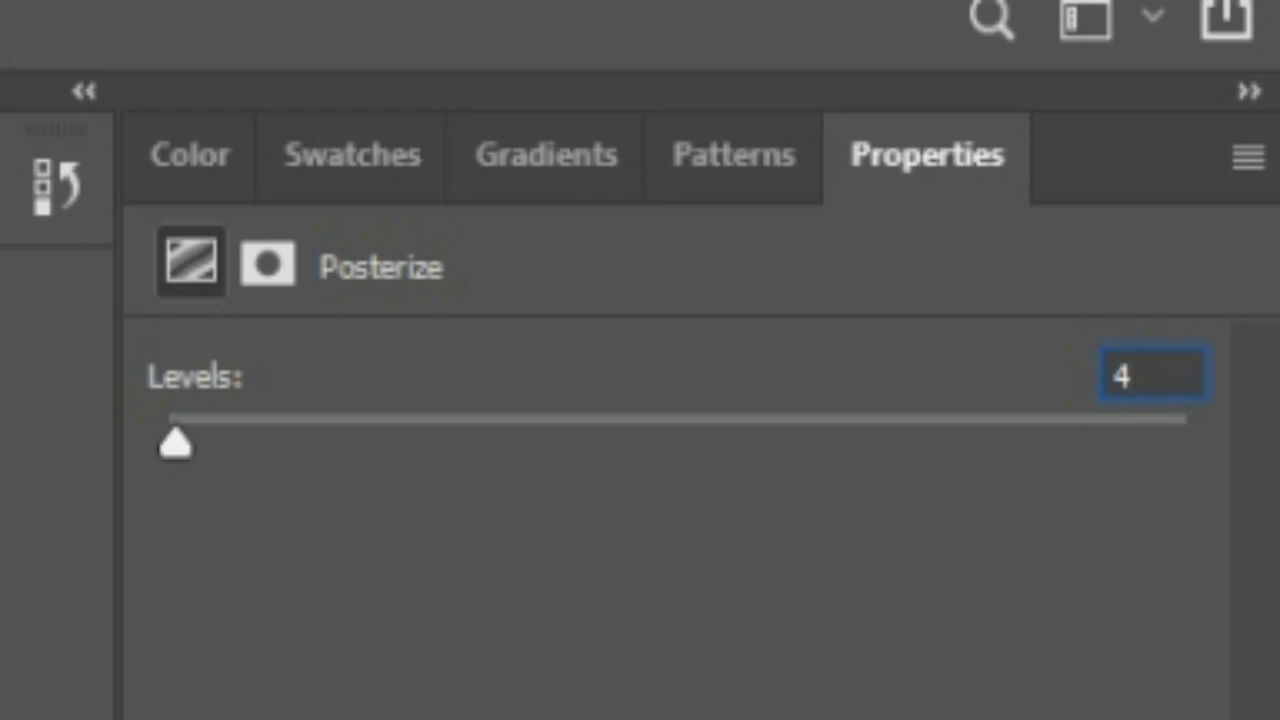
key("BackSpace")
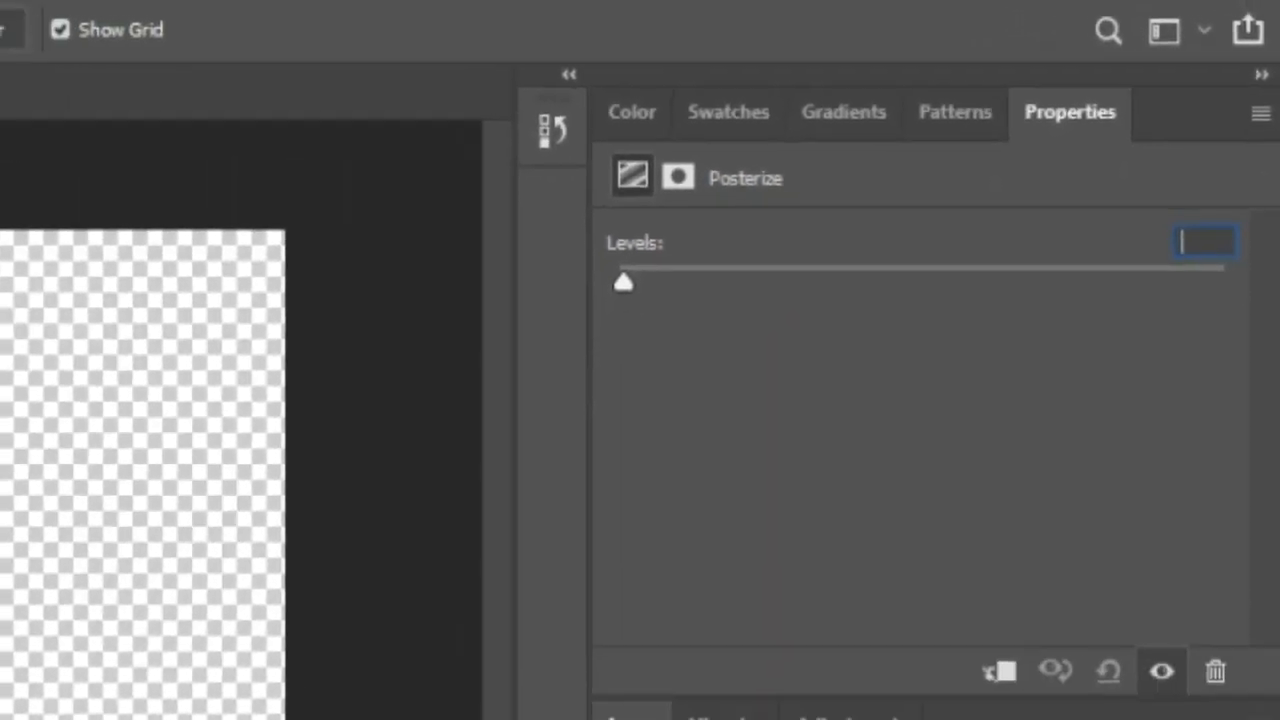
type("5")
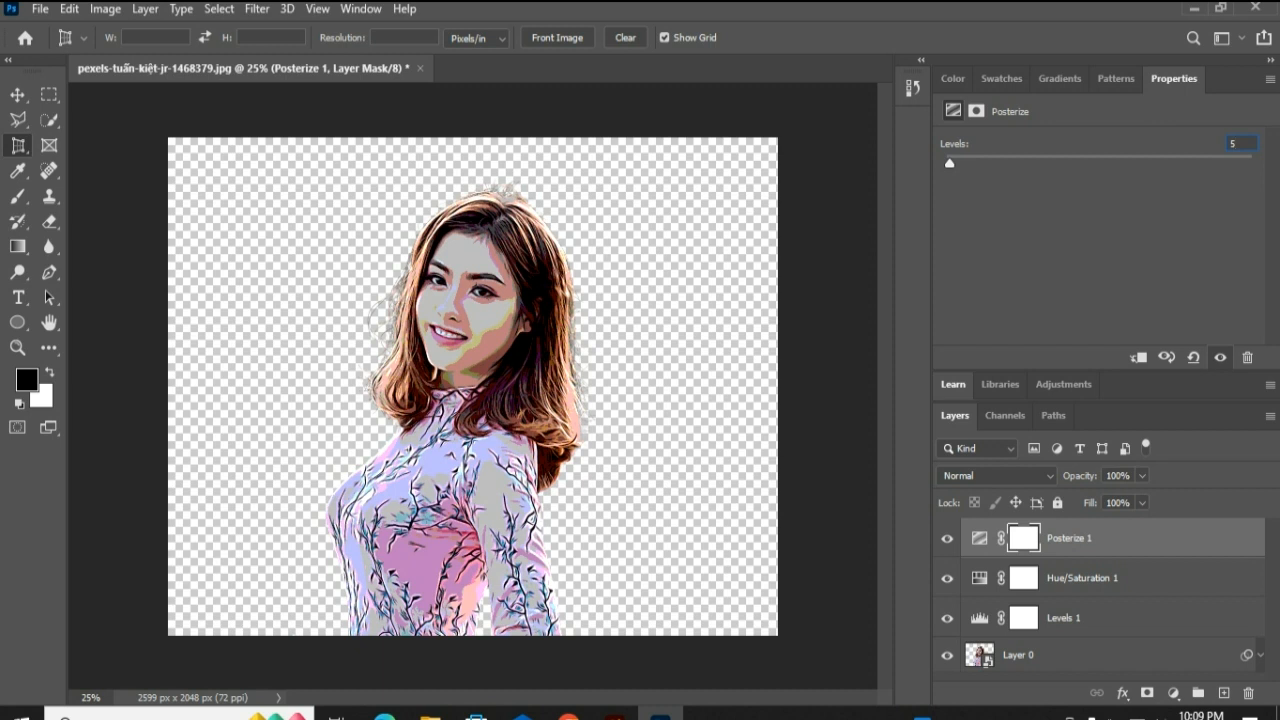
key("BackSpace")
type("8")
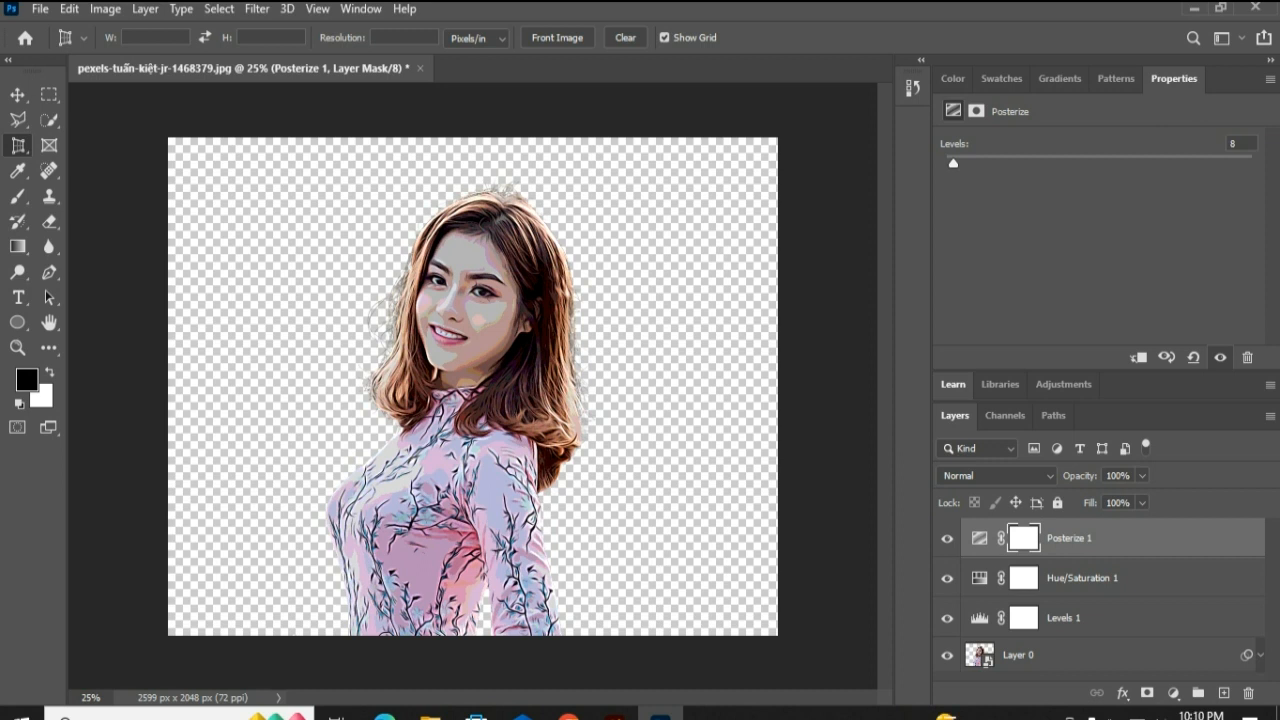
- Merge the woman's layer and the three adjustment layers into a single layer and activate the Move tool
left_click(1080, 655)
left_click(1048, 538, "shift")
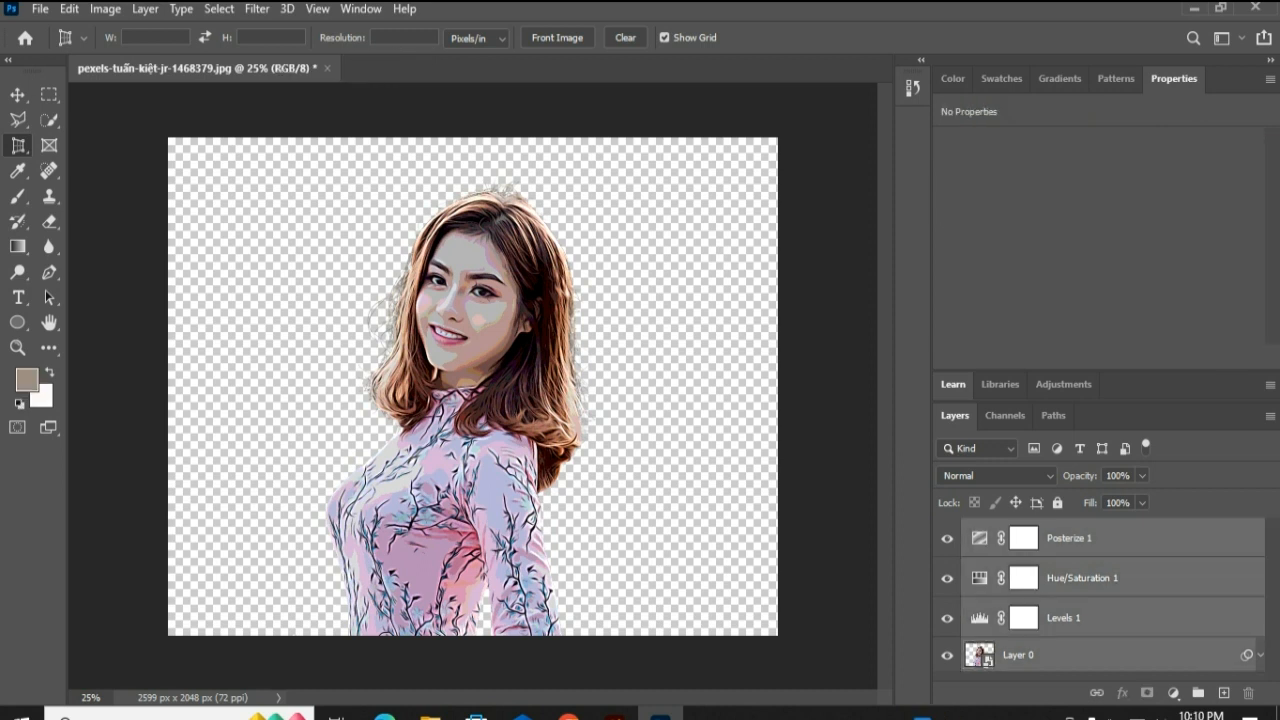
right_click(1046, 540)
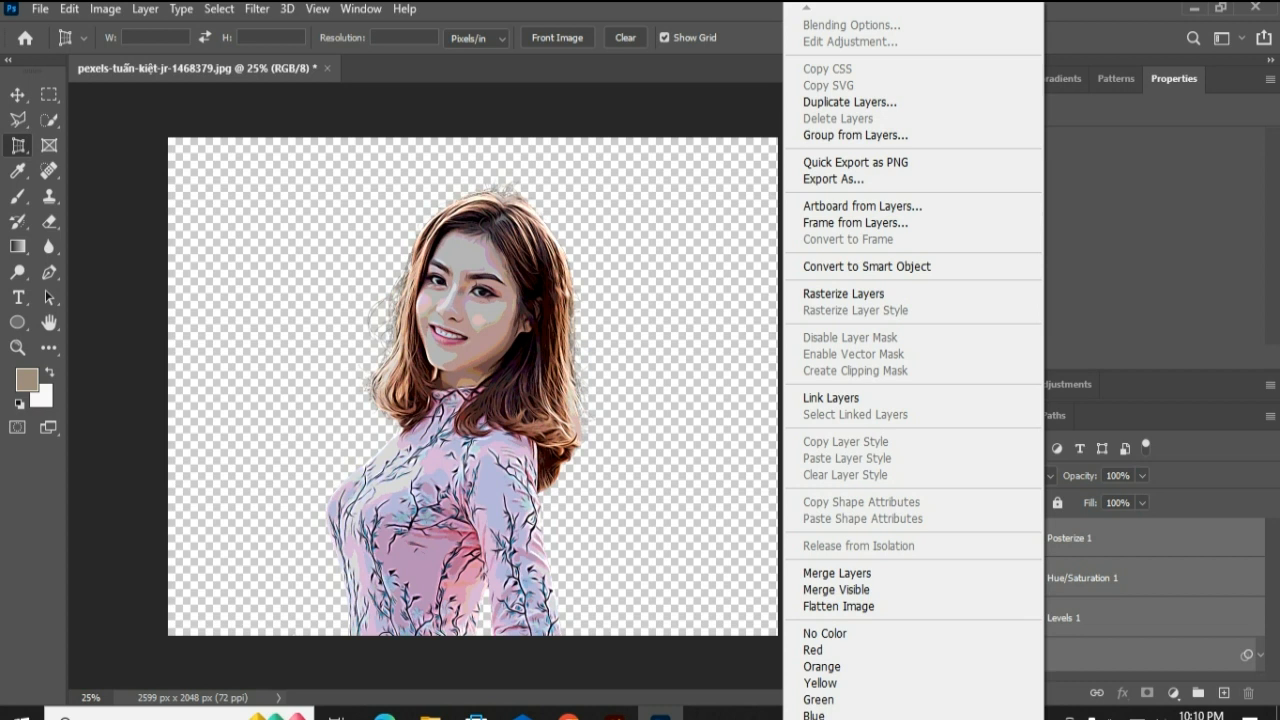
left_click(837, 573)
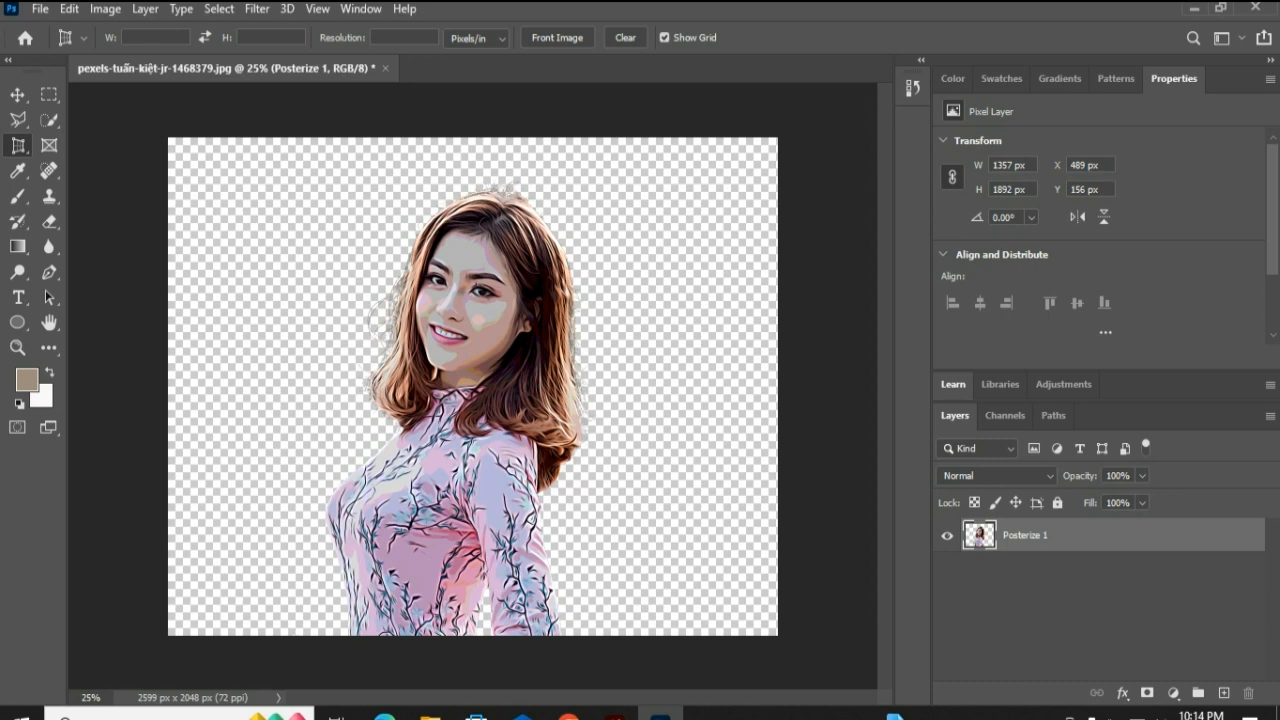
left_click(615, 716)
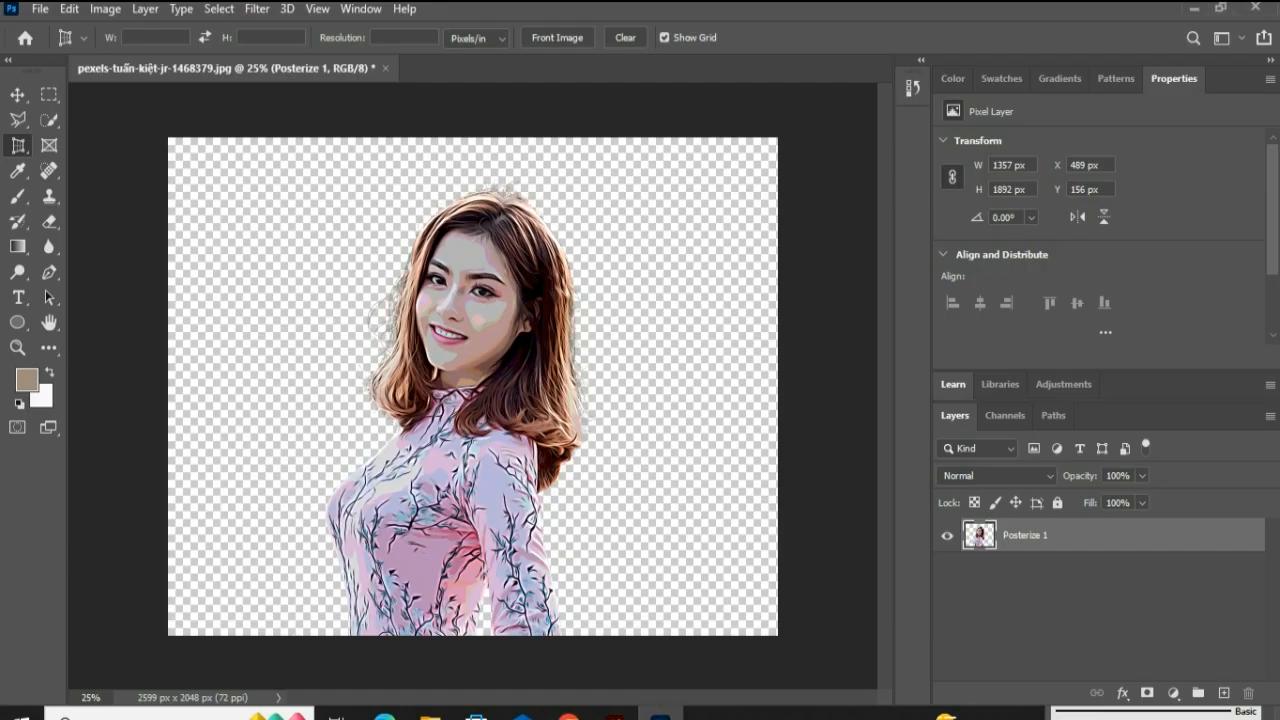
key("v")
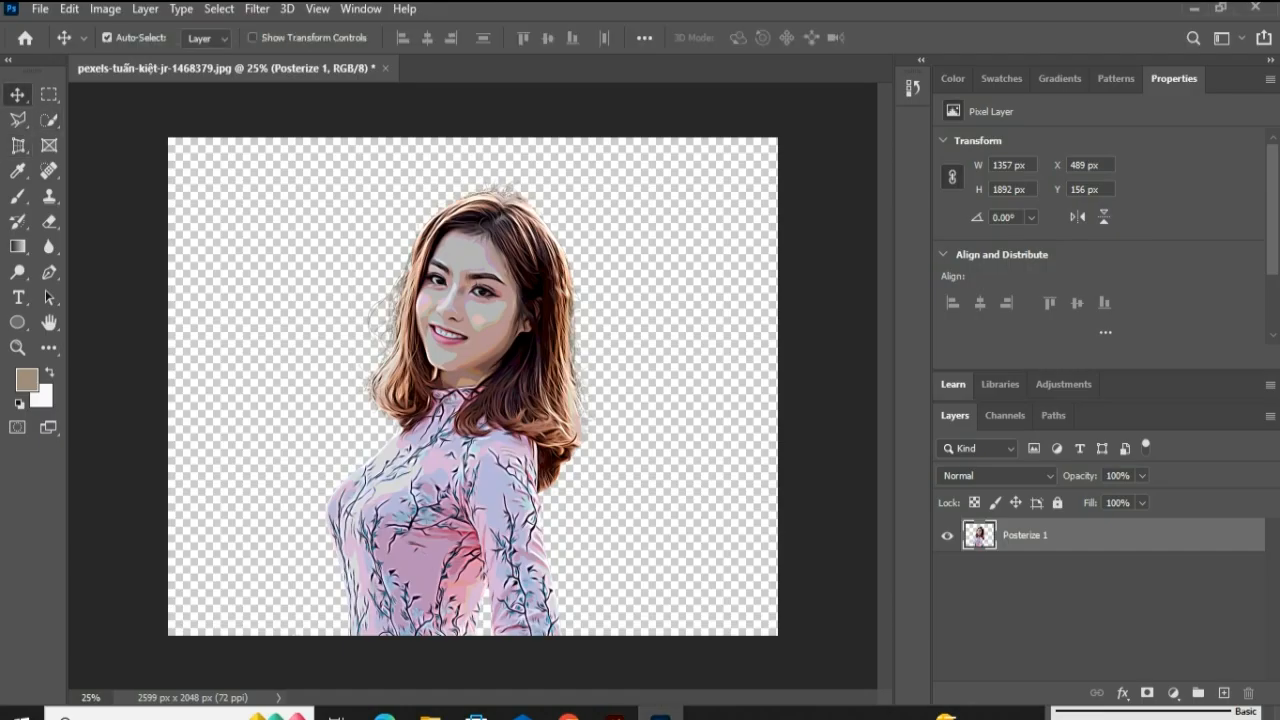
- Bring the merged picture of the woman from Photoshop into the blank Untitled-1 document in Illustrator
left_click_drag(471, 341, 615, 660)
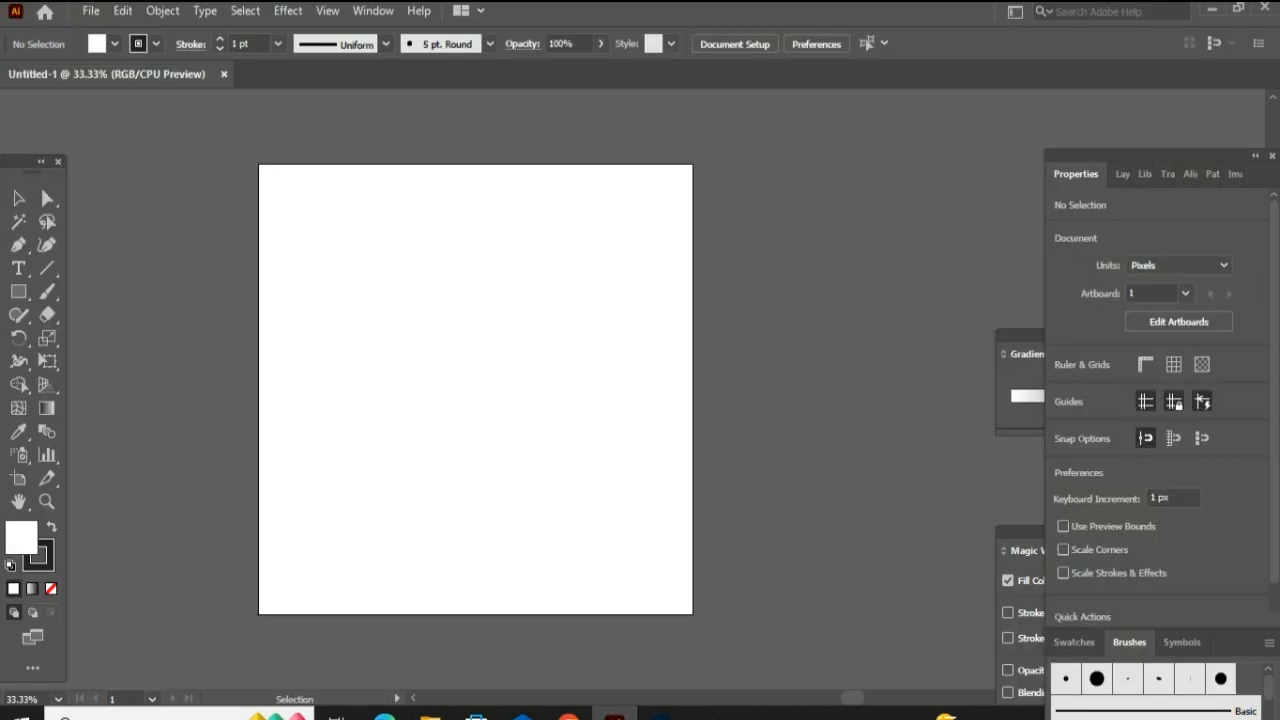
left_click_drag(614, 713, 475, 390)
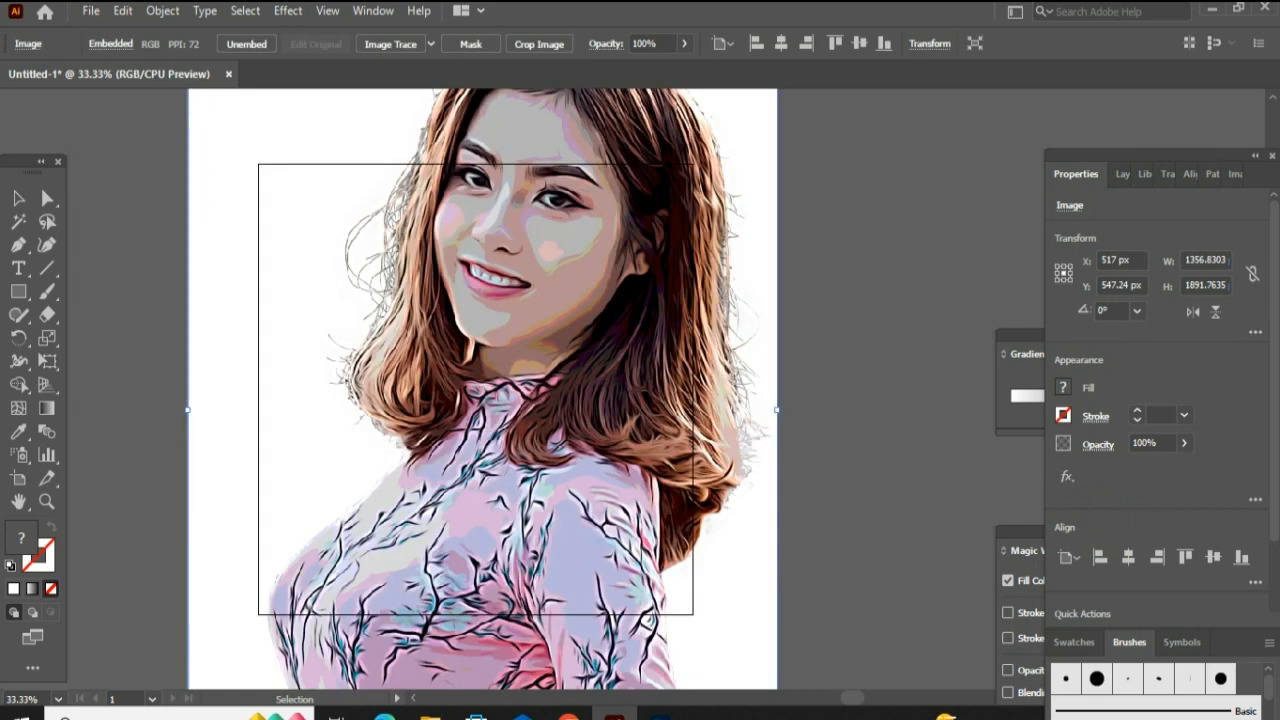
- Scale the picture down proportionally to about 660 by 920 px and centre it on the artboard at X 500 px, Y 500 px
scroll(482, 390, "up", 3)
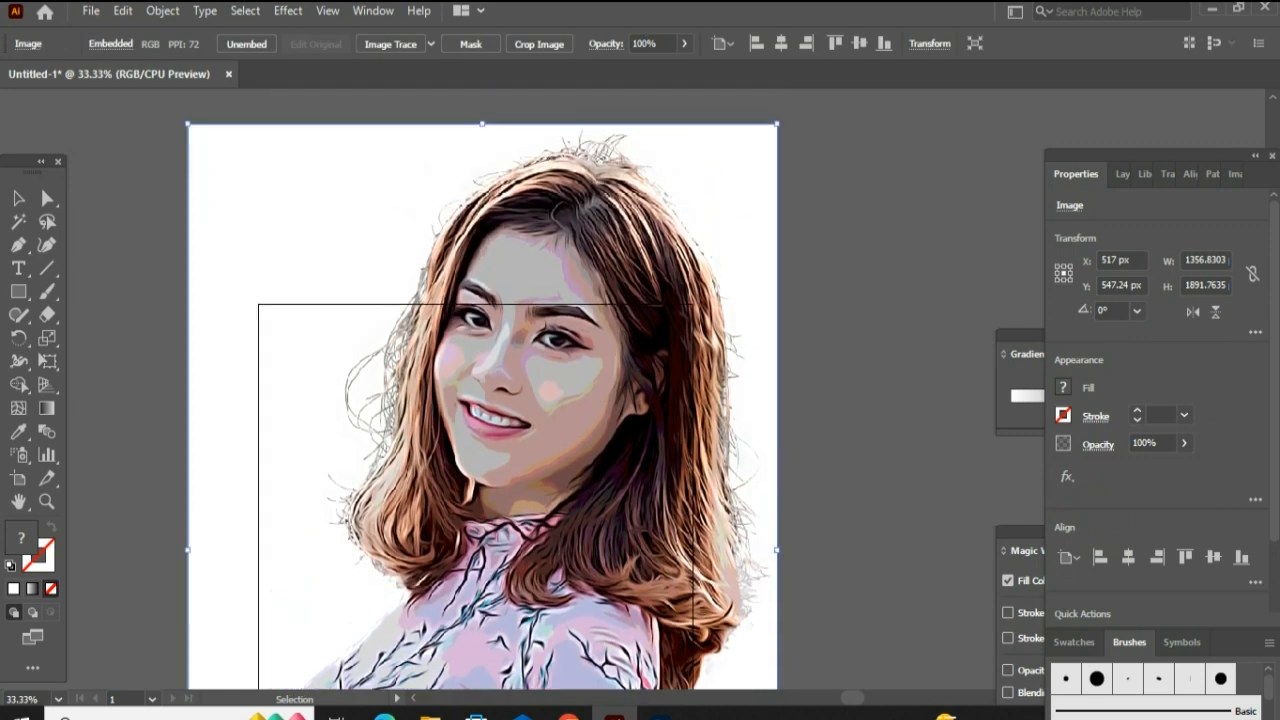
left_click_drag(777, 124, 628, 337)
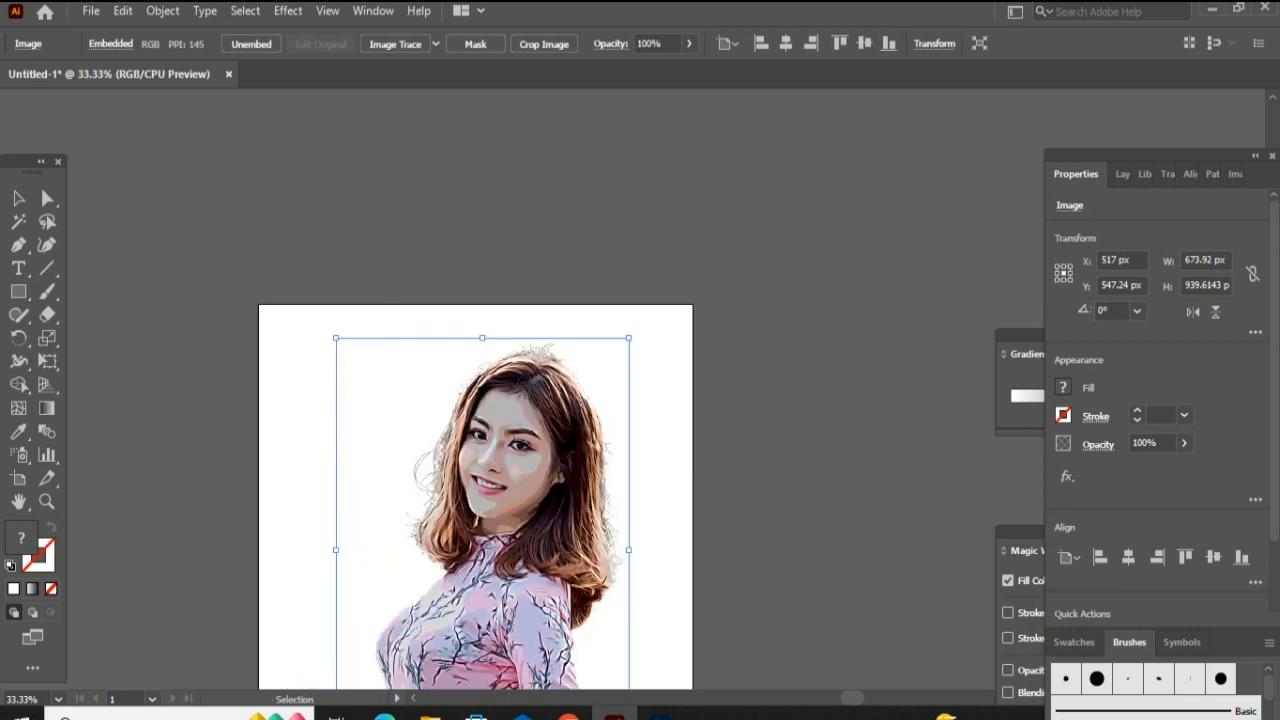
scroll(628, 337, "down", 3)
left_click_drag(629, 198, 615, 219)
left_click_drag(540, 364, 540, 355)
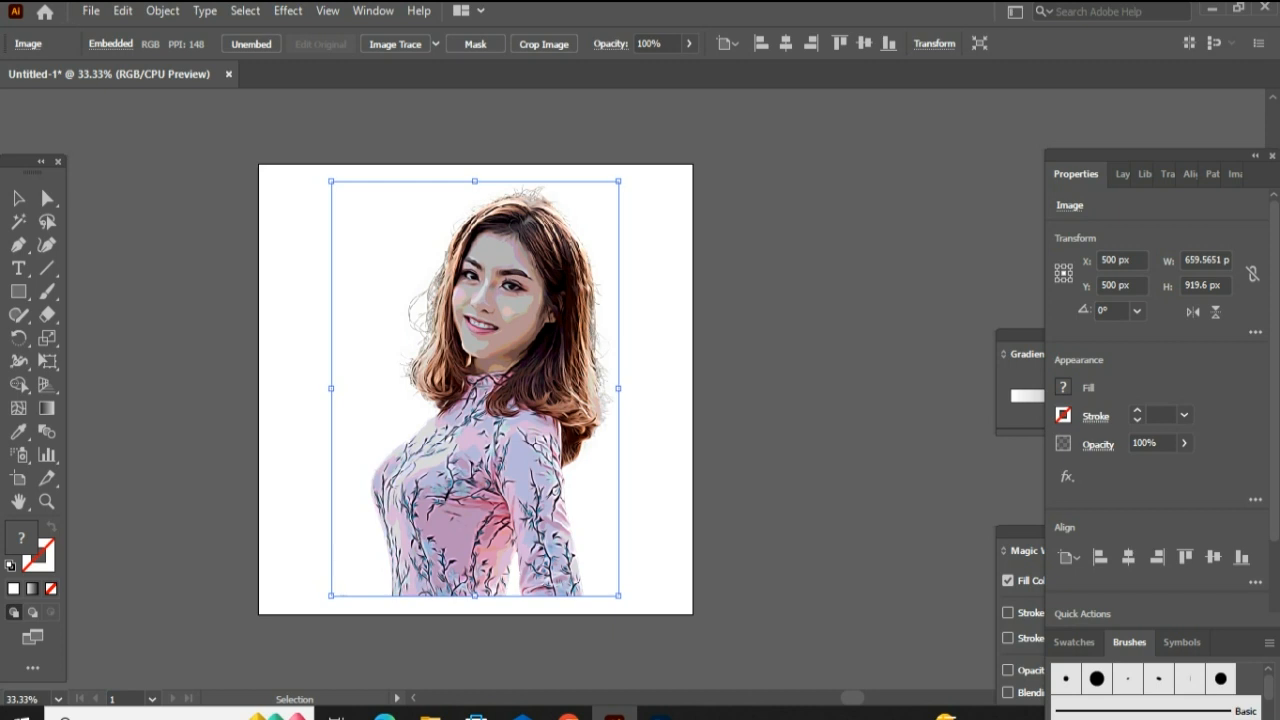
- Trace the picture with Image Trace's High Fidelity Photo preset, and expand the tracing into vector paths, leaving nothing selected
left_click(373, 11)
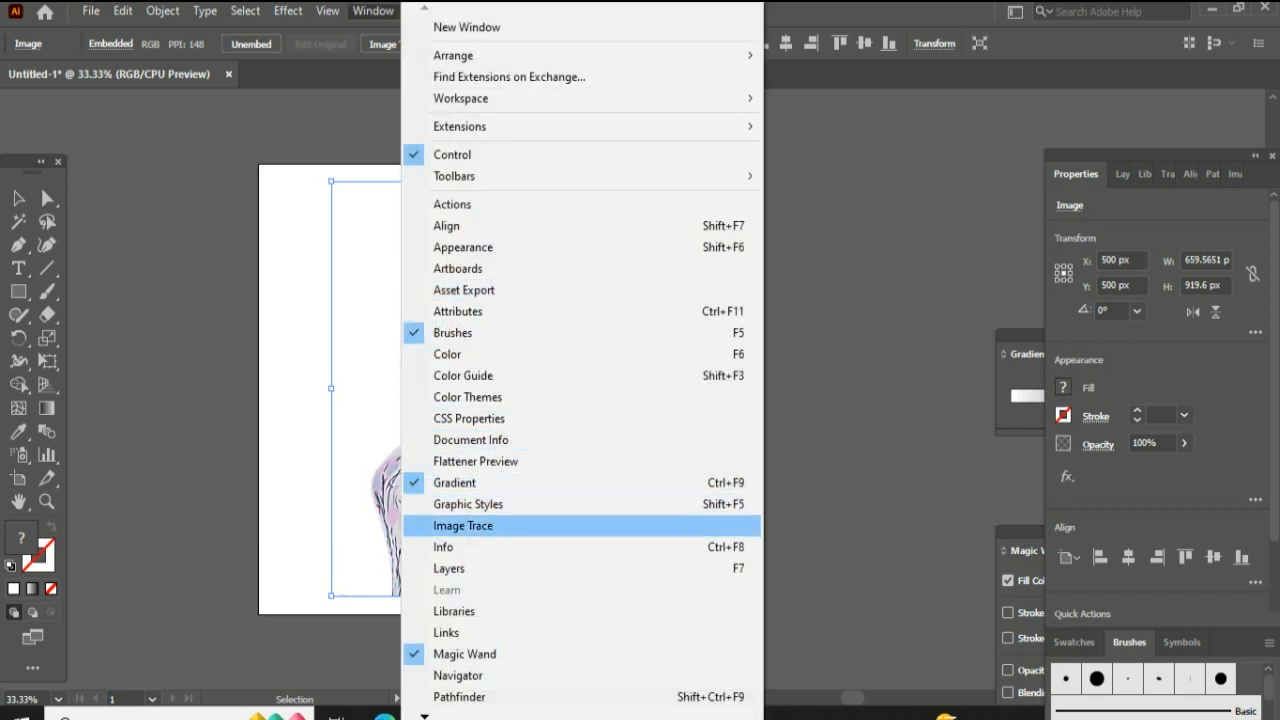
left_click(463, 525)
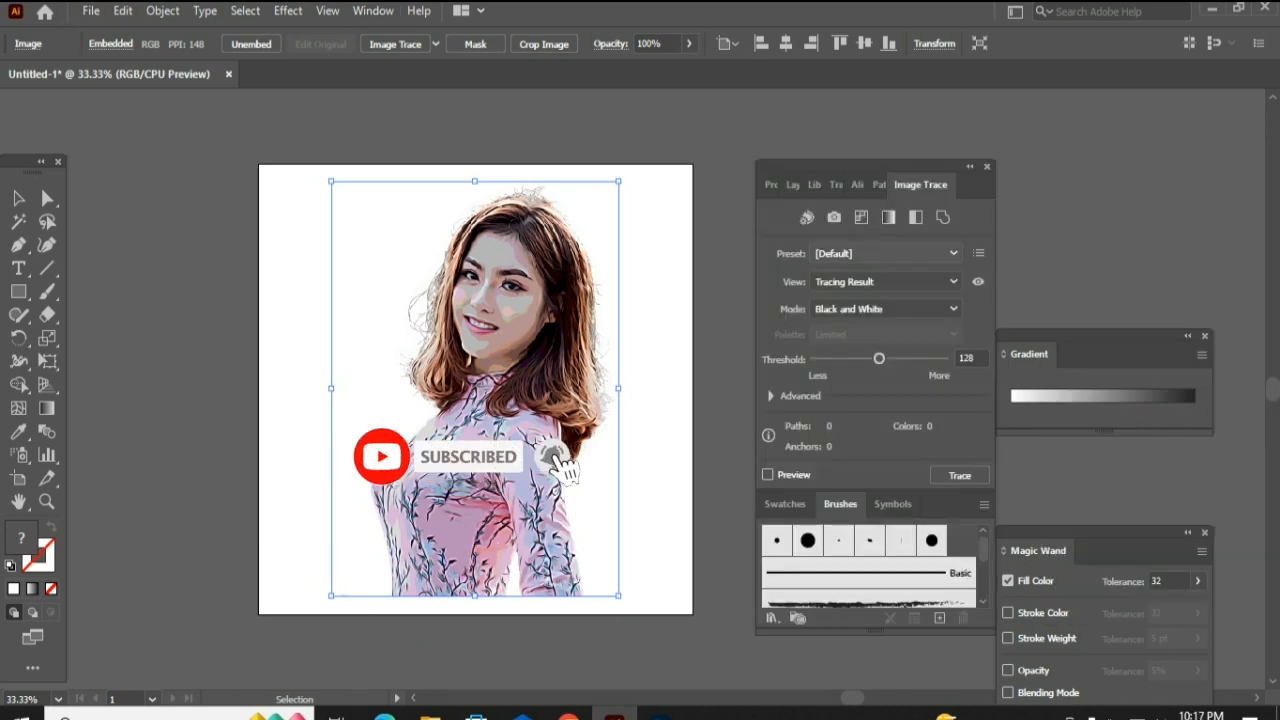
left_click(945, 253)
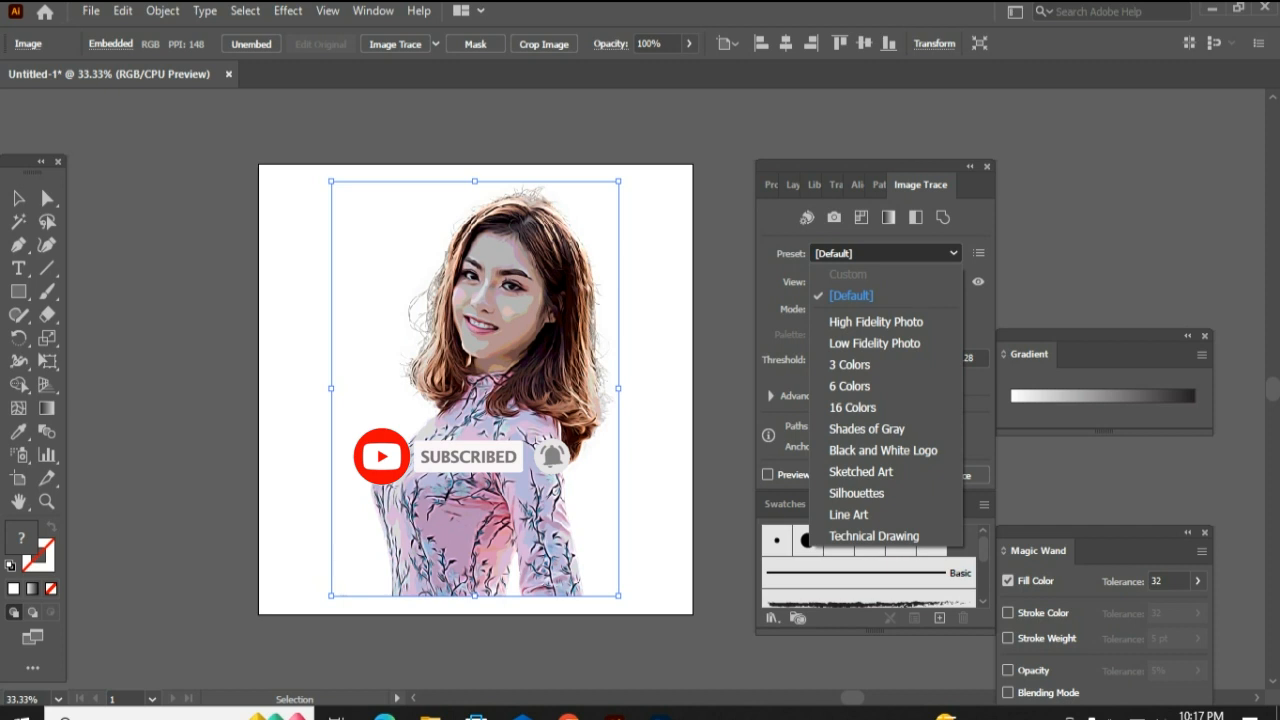
left_click(875, 321)
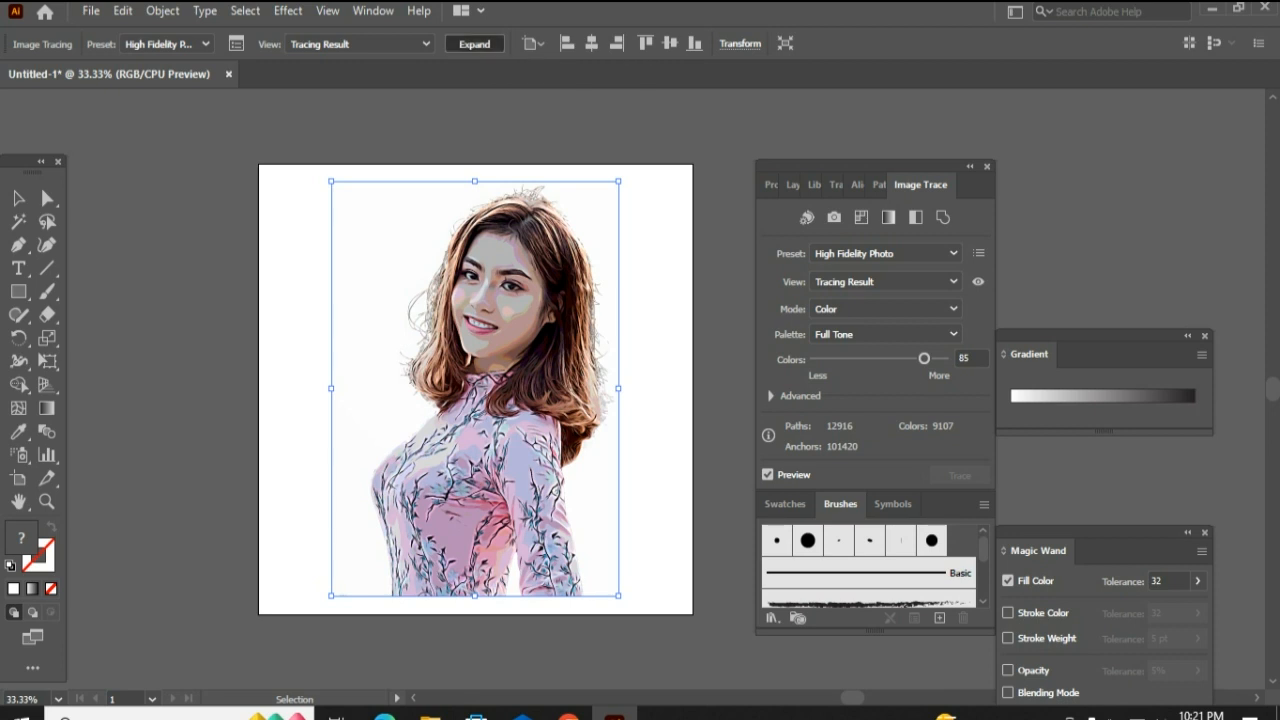
left_click(474, 44)
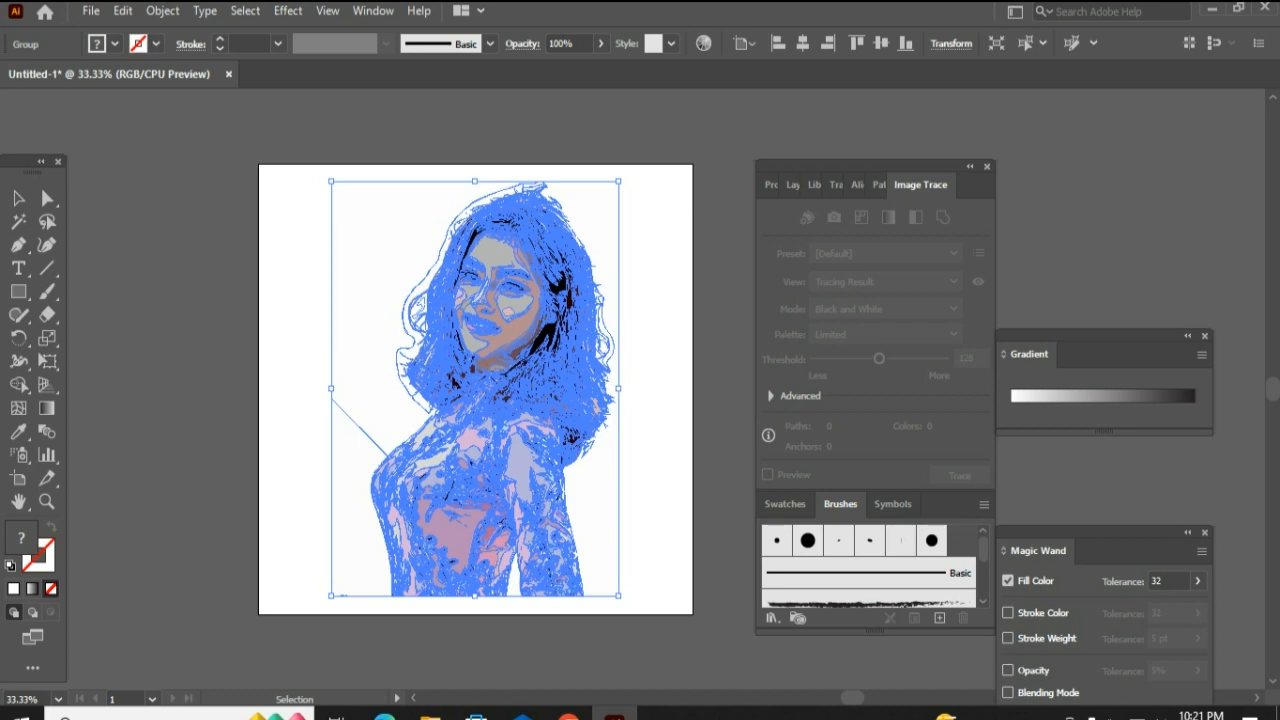
key("ctrl+shift+a")
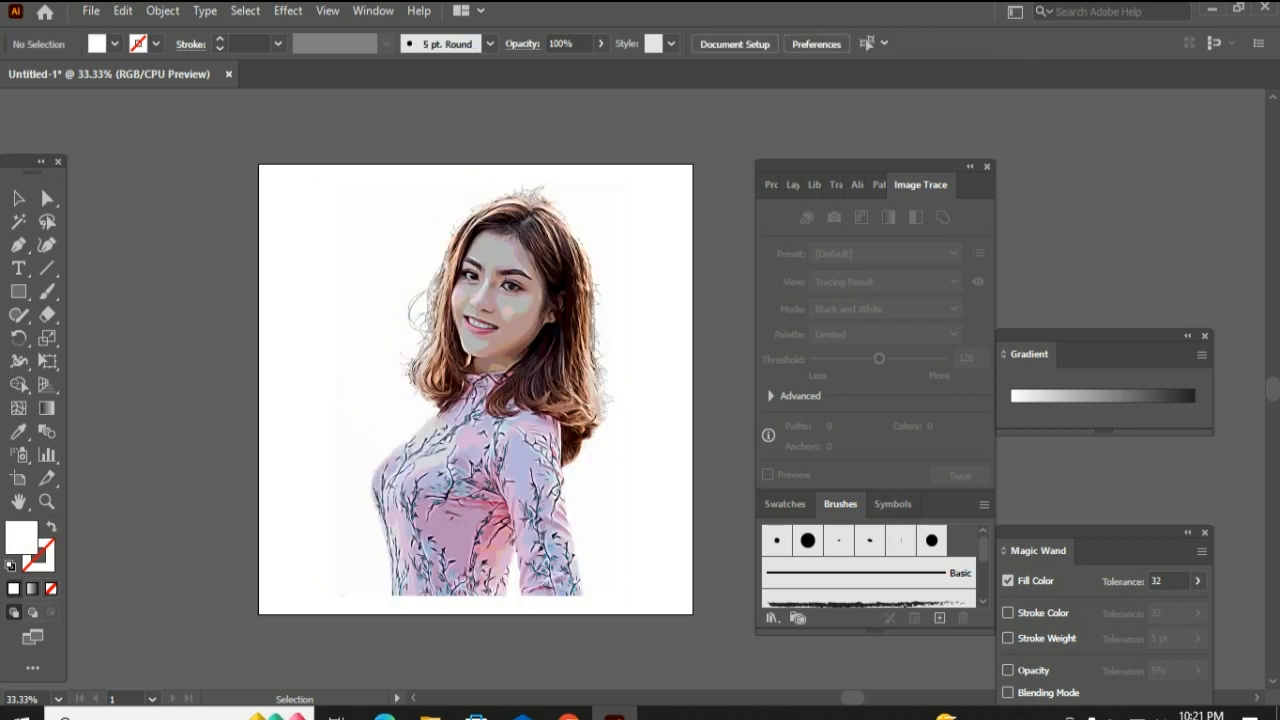